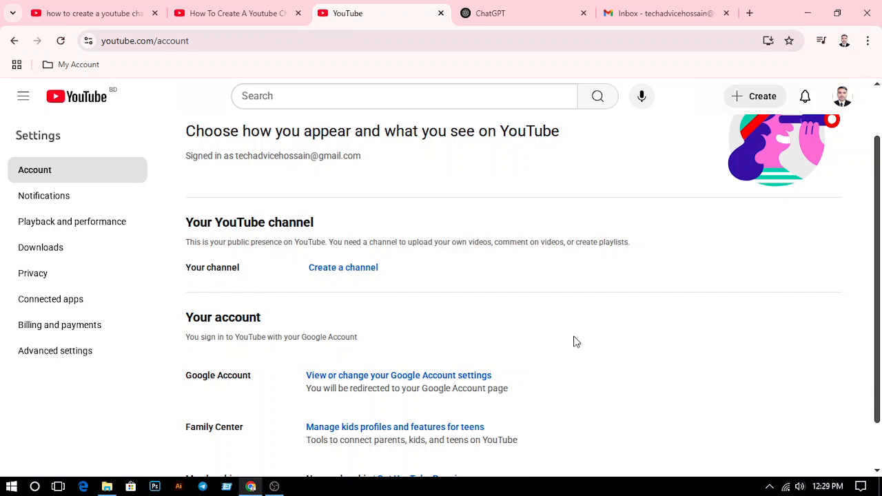
- Go to the account settings page through the account menu
scroll(576, 342, down, 1)
scroll(576, 342, up, 2)
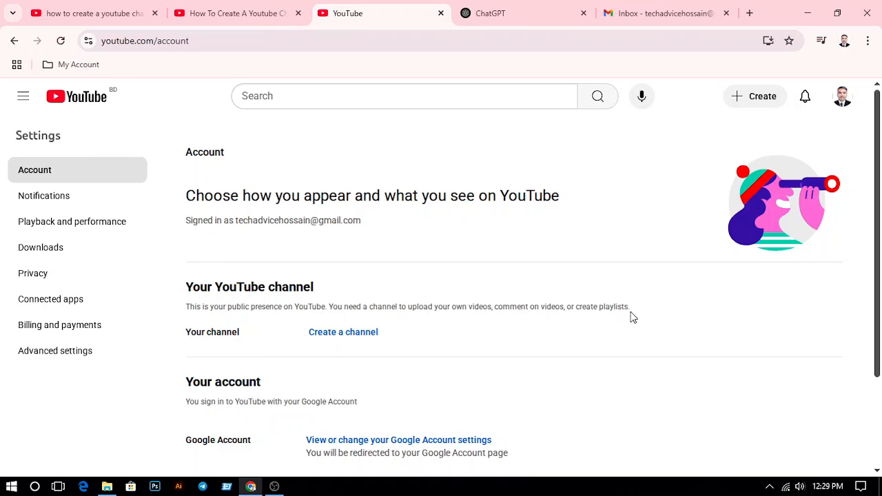
click(841, 102)
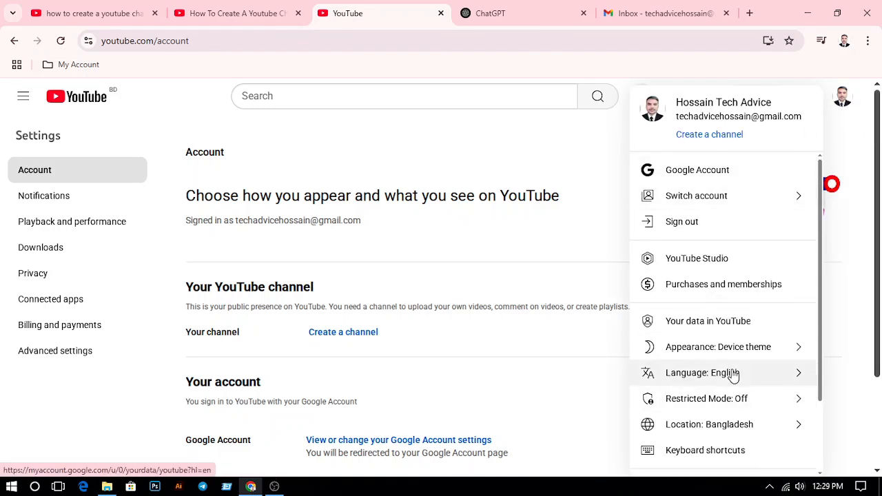
scroll(726, 386, down, 2)
click(700, 402)
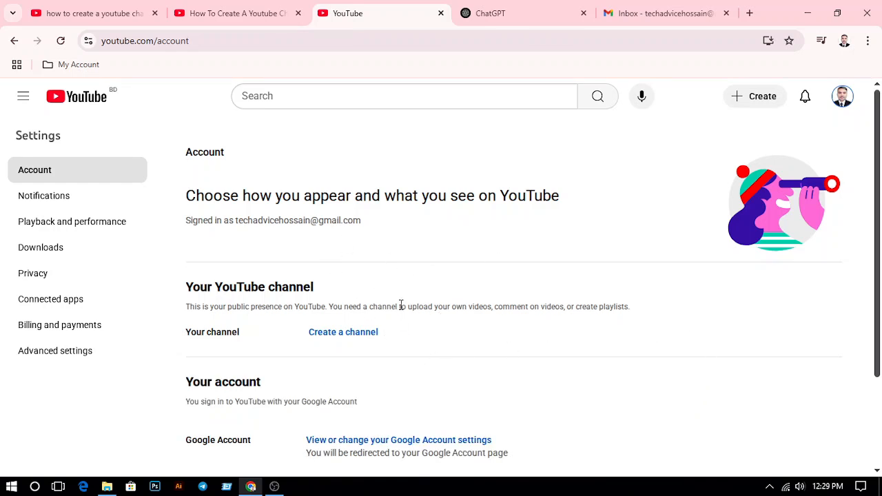
scroll(493, 337, down, 2)
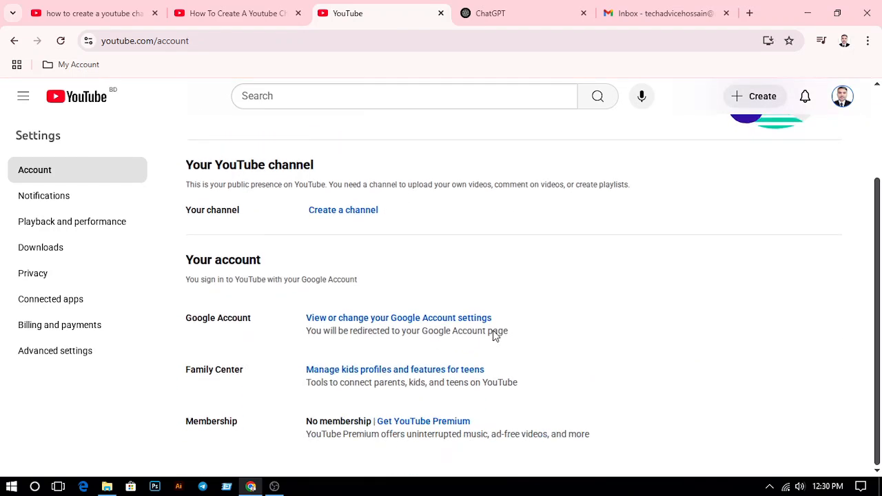
- Create a new channel, editing the suggested name to 'Tech Advice Pro'
click(328, 215)
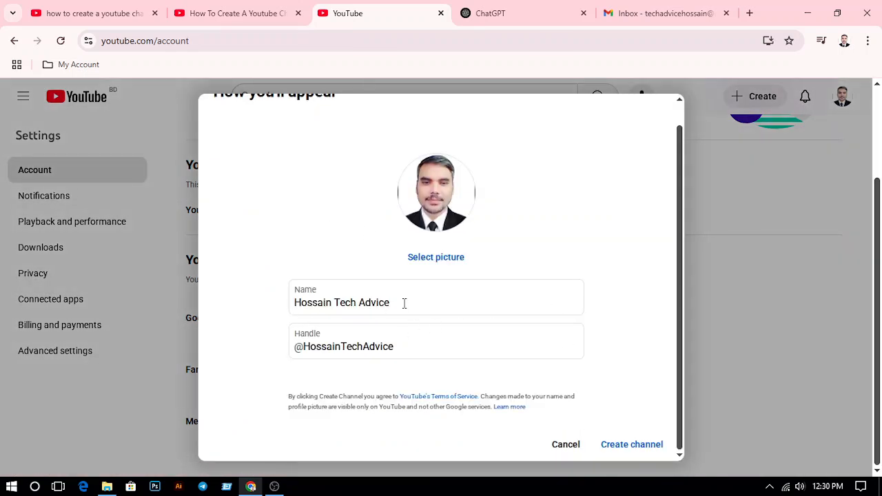
drag(404, 304, 295, 303)
key(End)
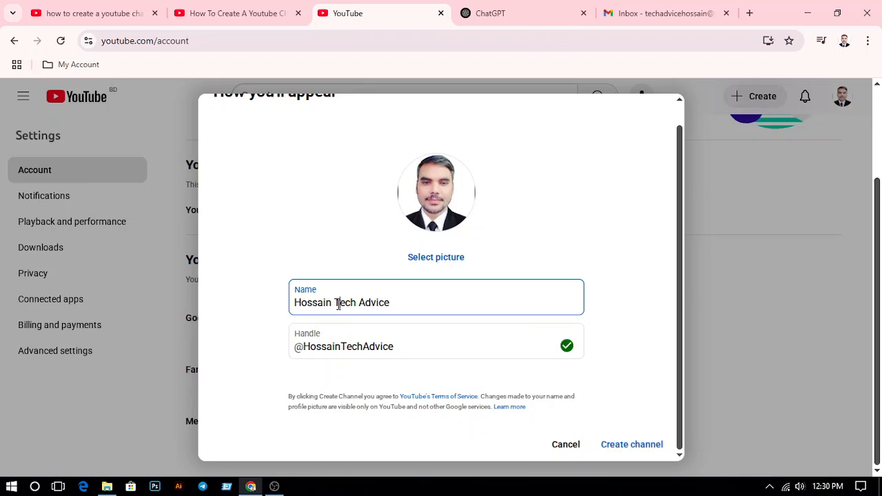
key(BackSpace)
key(BackSpace)
key(BackSpace)
key(BackSpace)
key(BackSpace)
key(BackSpace)
key(BackSpace)
key(BackSpace)
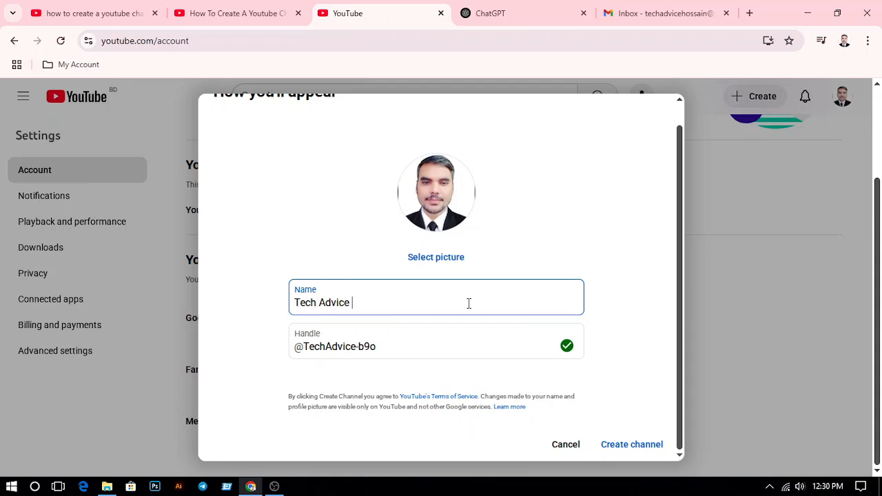
text(Pro)
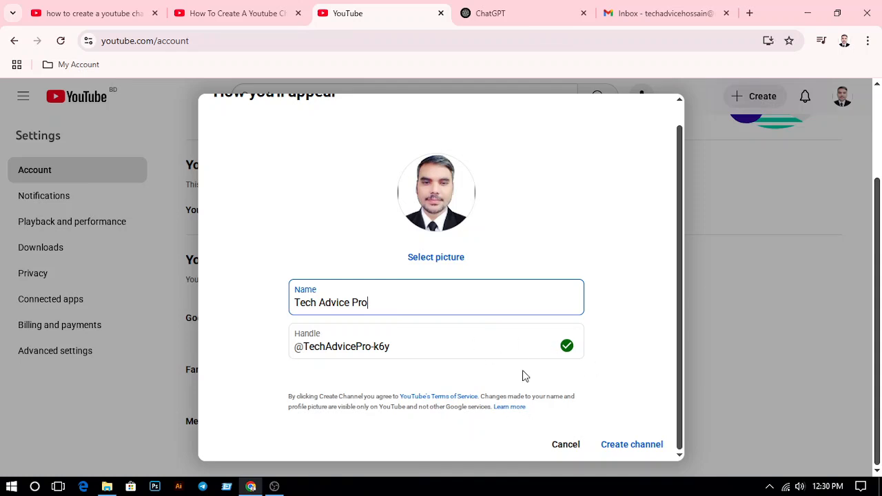
click(634, 451)
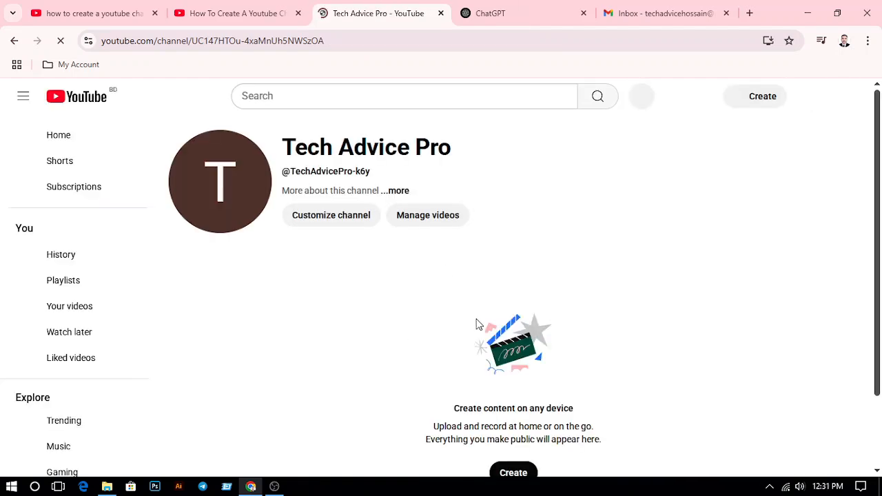
- Check the channel's More info overview, then go to its Customize channel page
scroll(467, 309, down, 2)
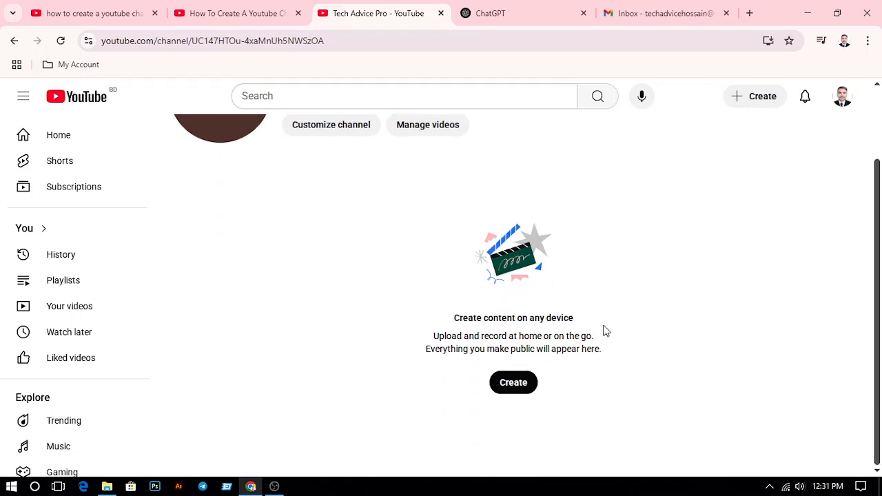
scroll(493, 383, up, 2)
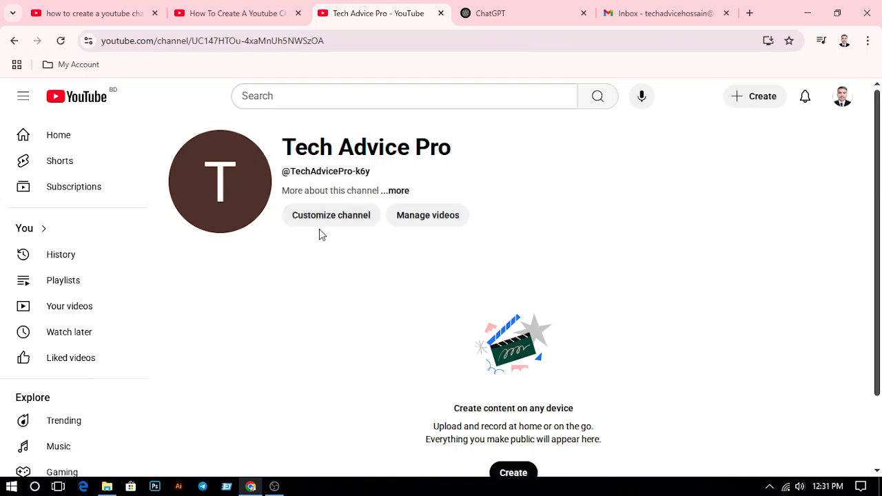
drag(270, 242, 386, 219)
click(340, 279)
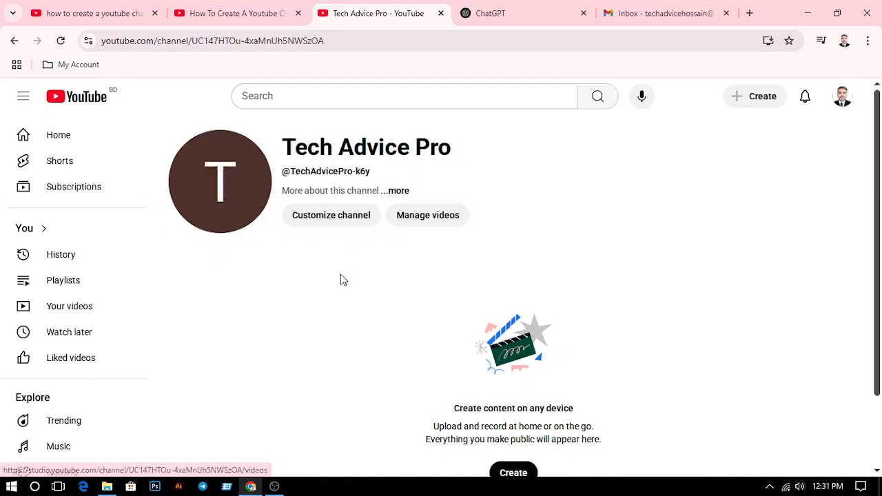
triple_click(318, 218)
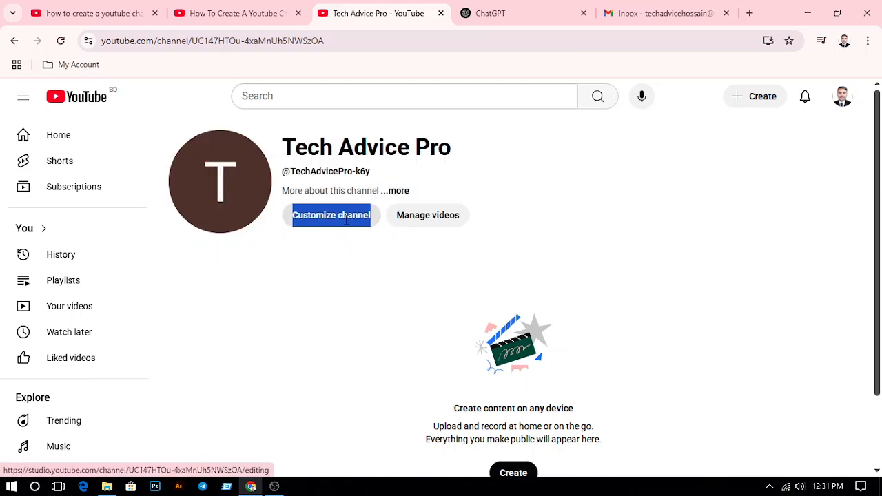
click(405, 262)
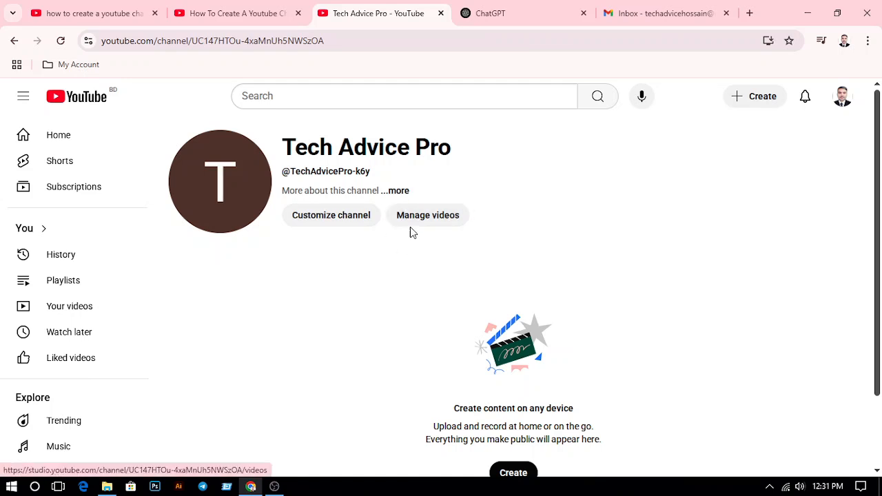
click(399, 193)
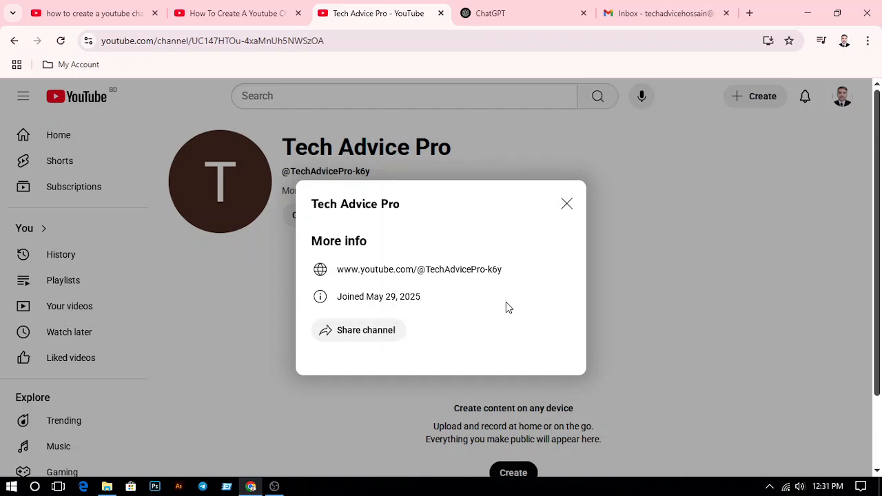
click(566, 204)
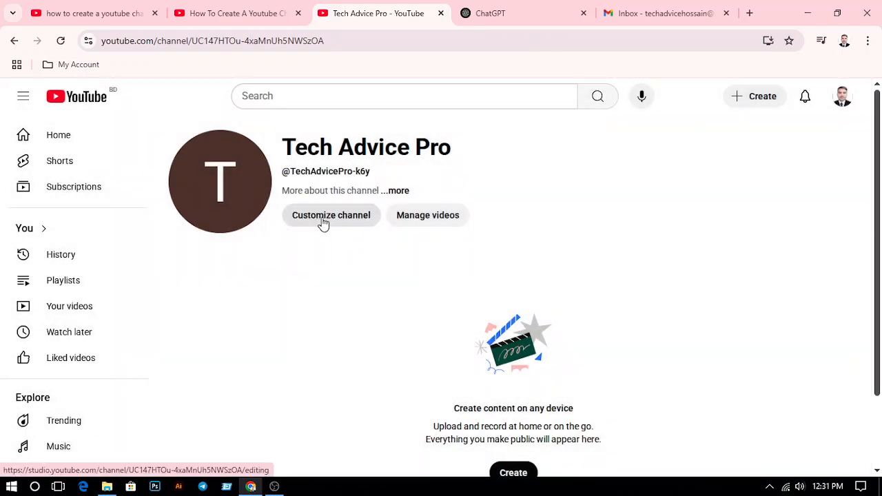
click(341, 222)
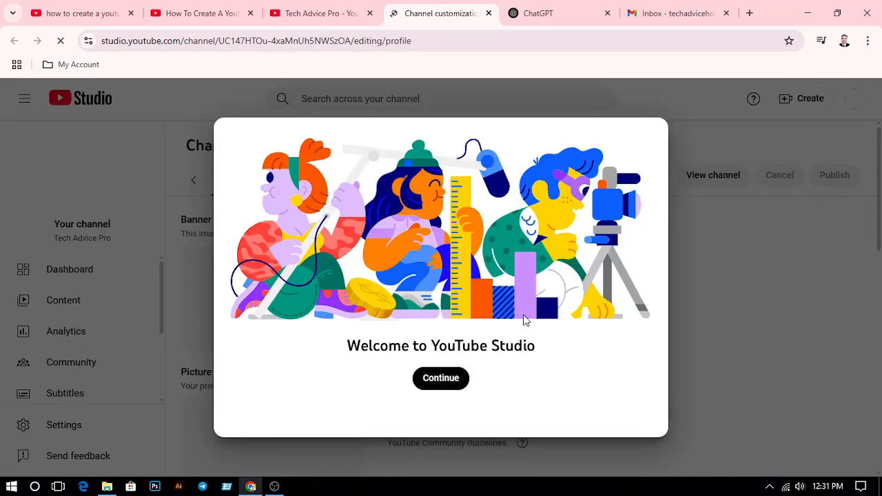
- Dismiss the Studio welcome dialog and the channel-access and stream-permissions tip cards
click(439, 383)
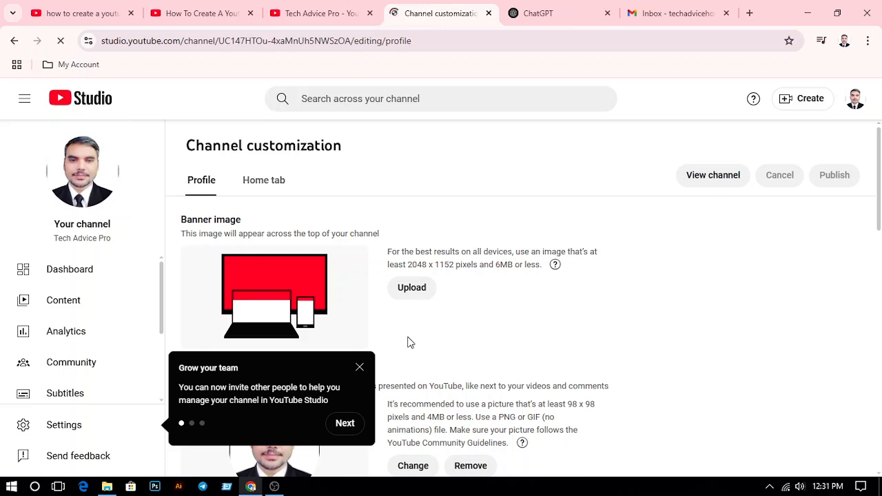
click(339, 427)
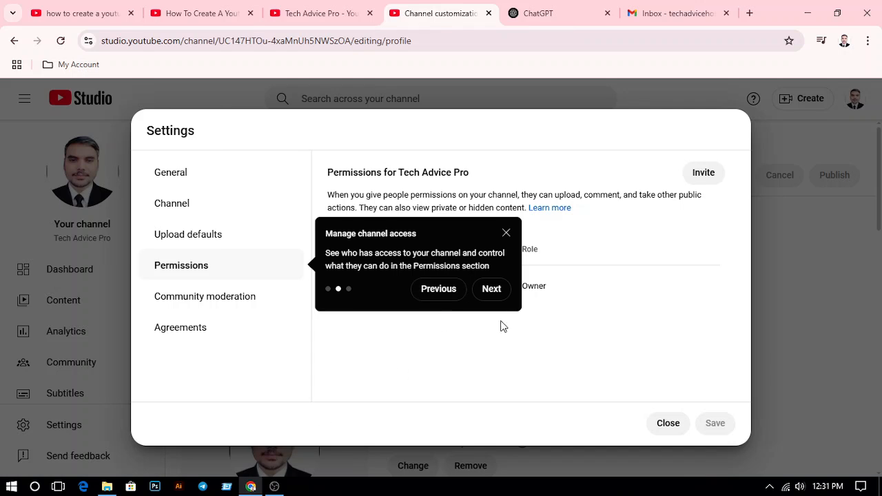
click(491, 288)
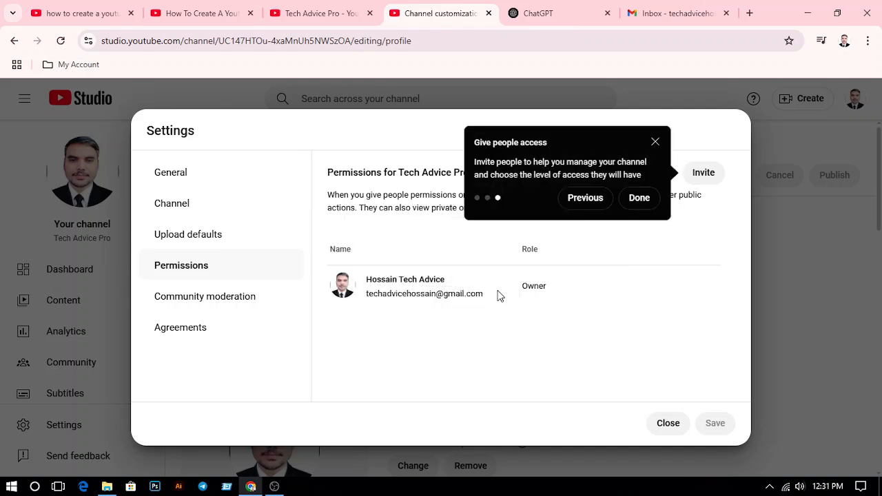
click(634, 201)
click(638, 177)
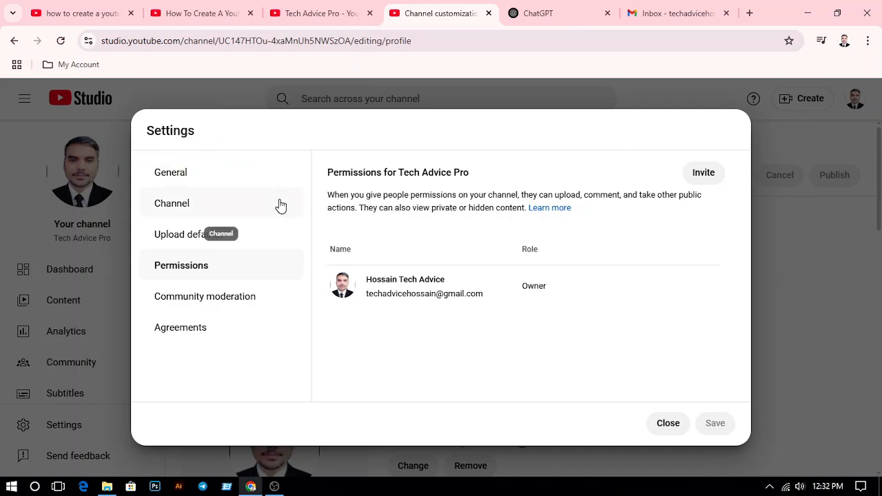
- Set the channel's country of residence to Bangladesh and show the Advanced settings
click(175, 178)
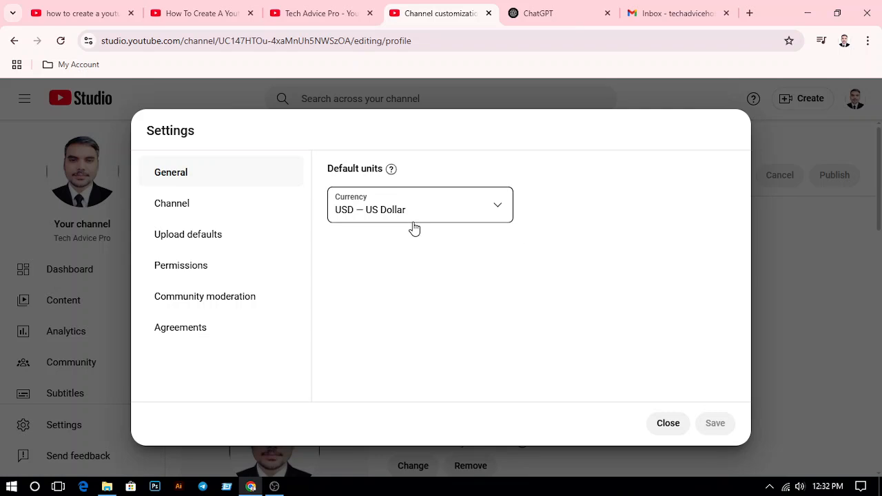
click(187, 208)
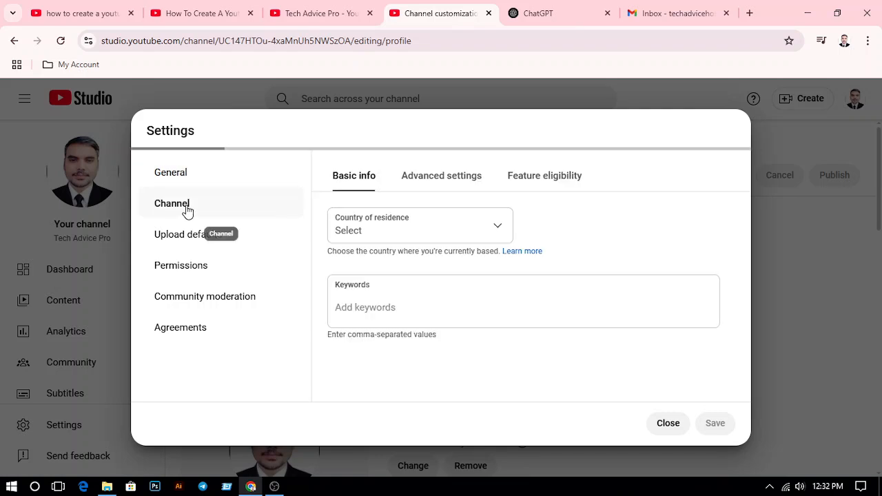
click(423, 239)
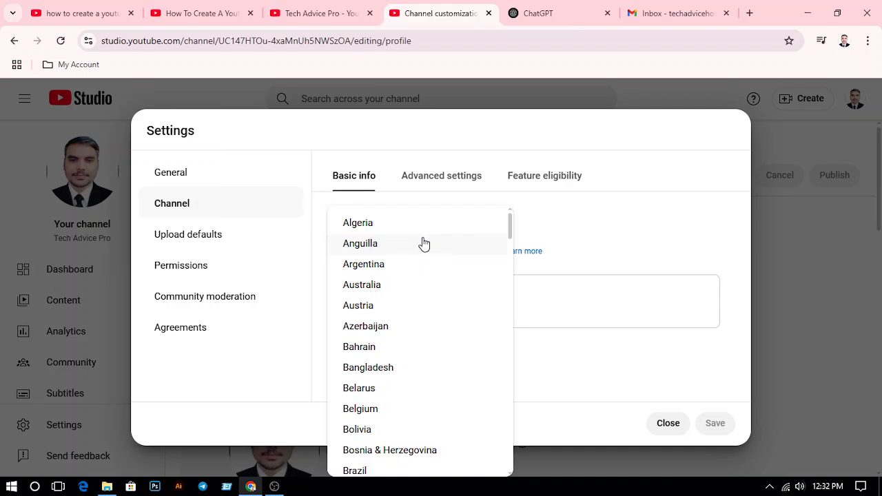
scroll(389, 353, down, 7)
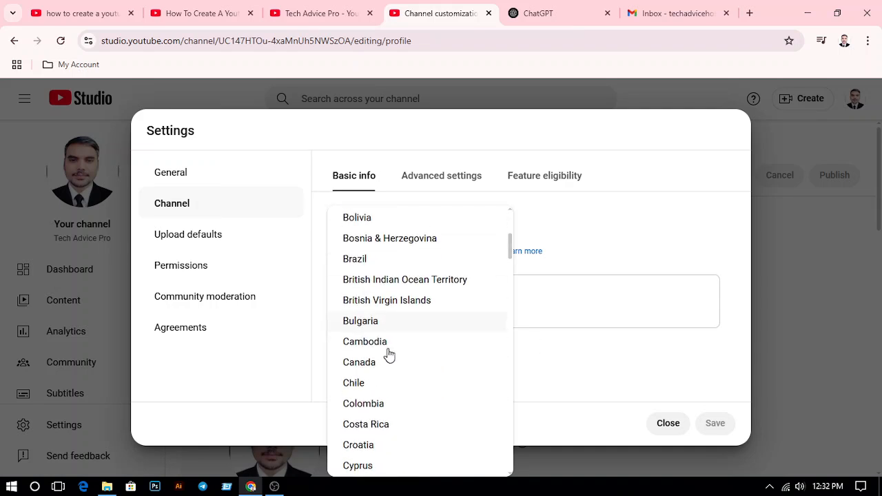
scroll(429, 381, down, 3)
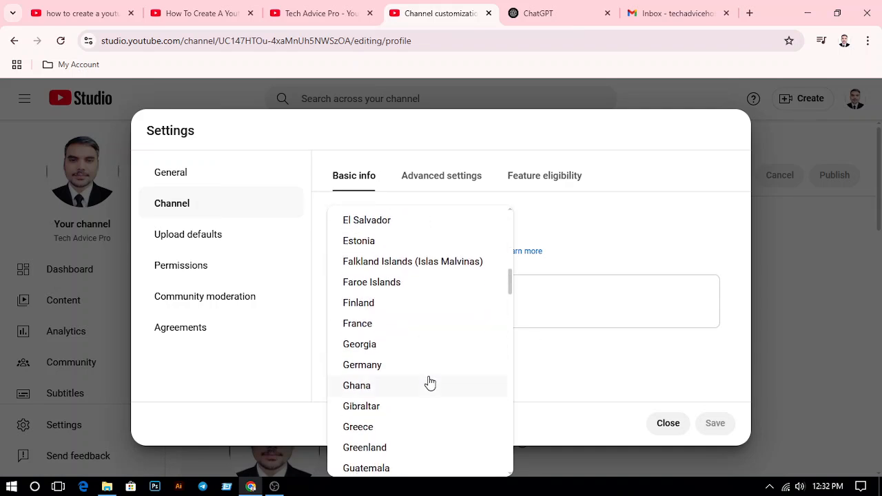
scroll(428, 381, up, 3)
scroll(428, 381, up, 4)
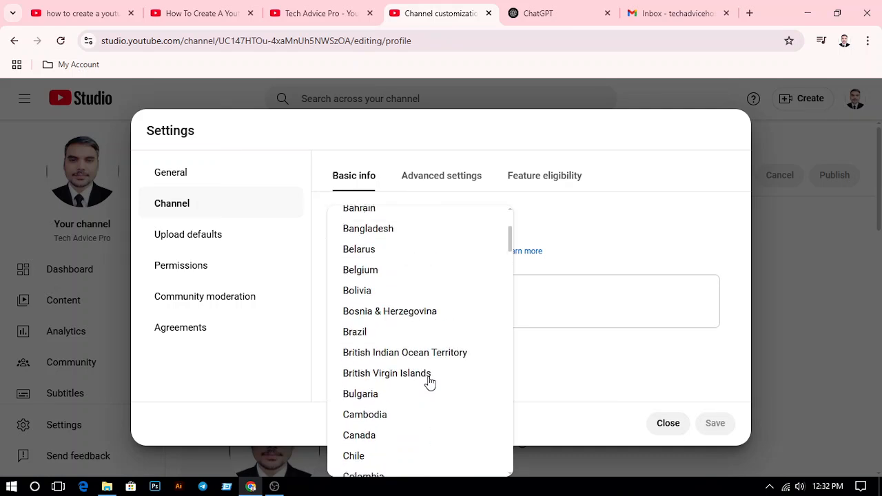
click(386, 239)
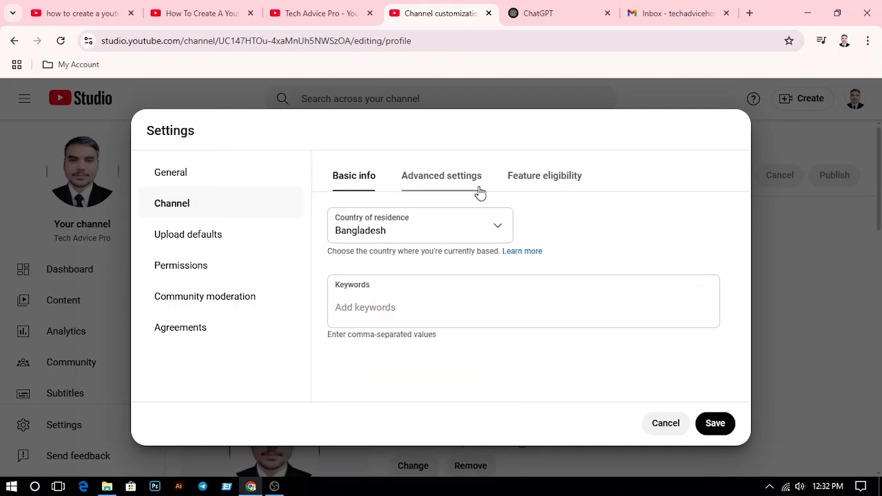
click(455, 191)
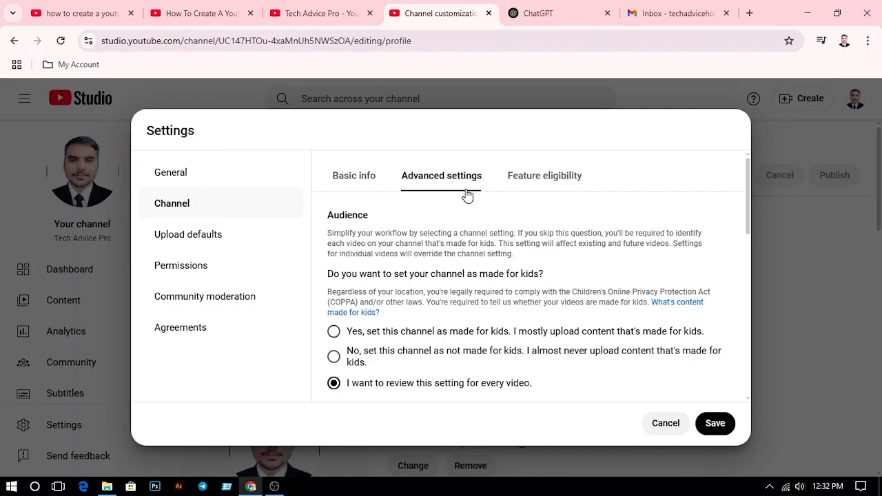
- Under Audience, choose 'No, set this channel as not made for kids'
scroll(500, 306, down, 2)
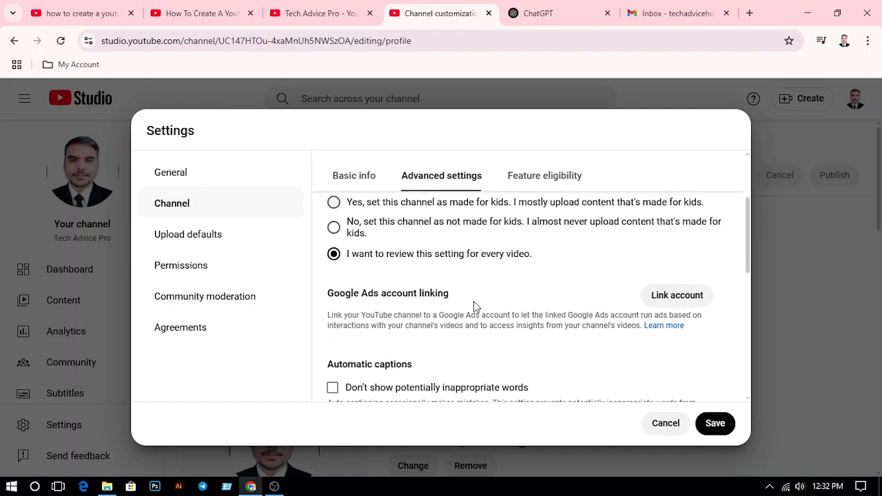
scroll(473, 301, up, 2)
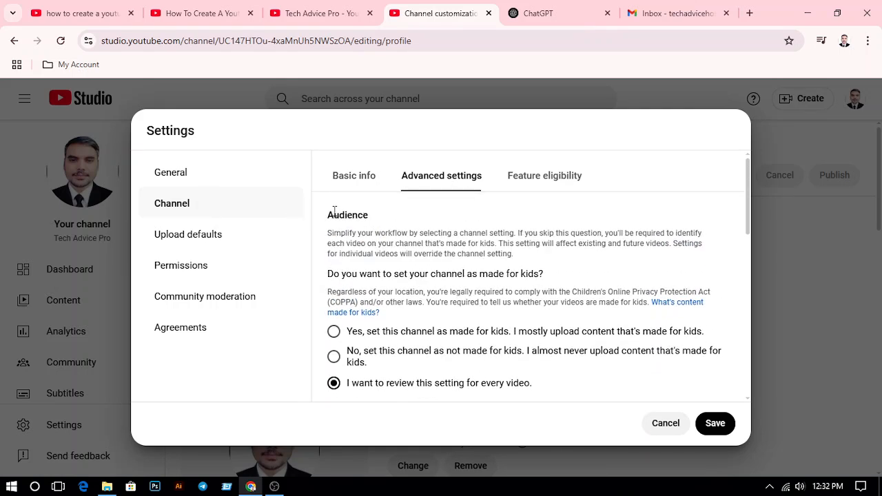
drag(341, 214, 392, 219)
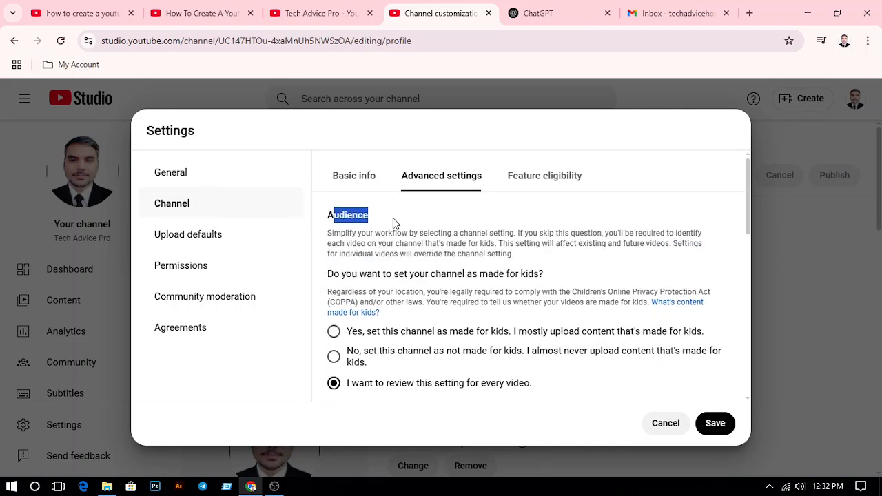
click(332, 273)
drag(405, 273, 549, 276)
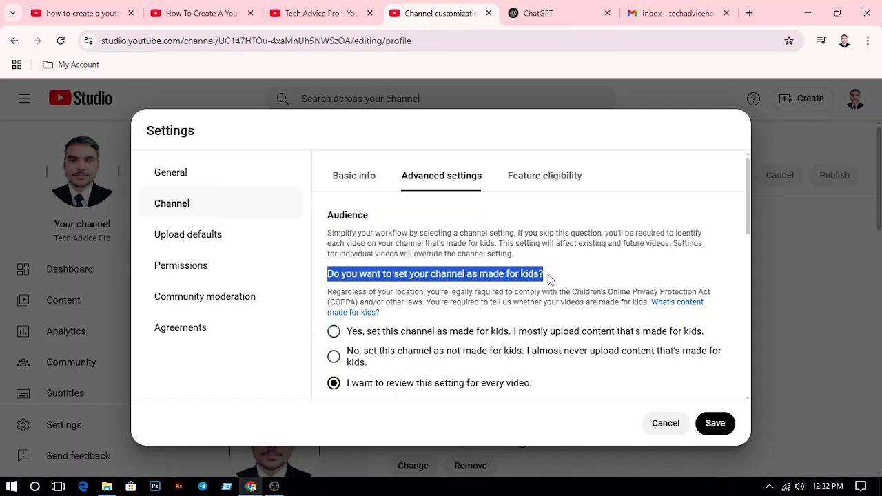
scroll(549, 275, down, 1)
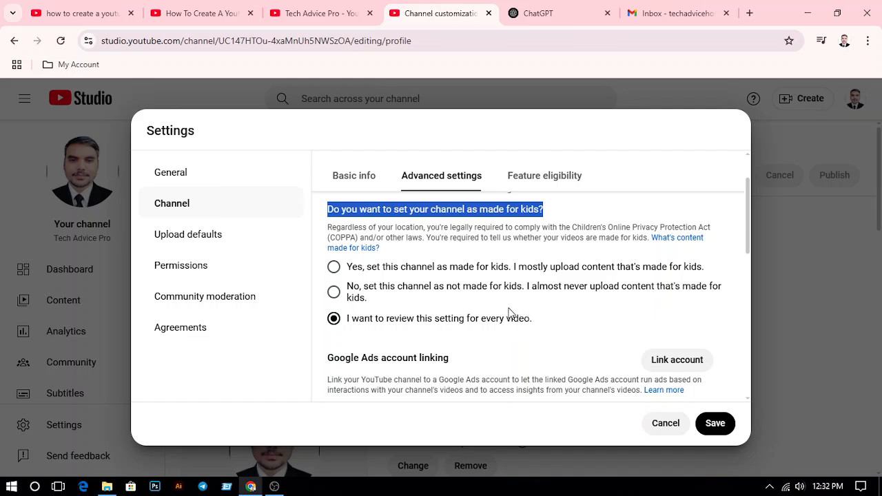
click(334, 294)
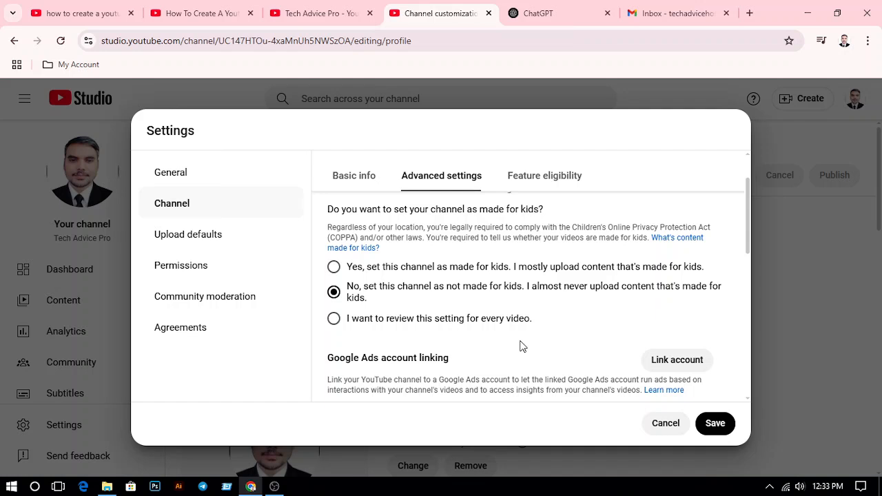
click(335, 319)
click(333, 292)
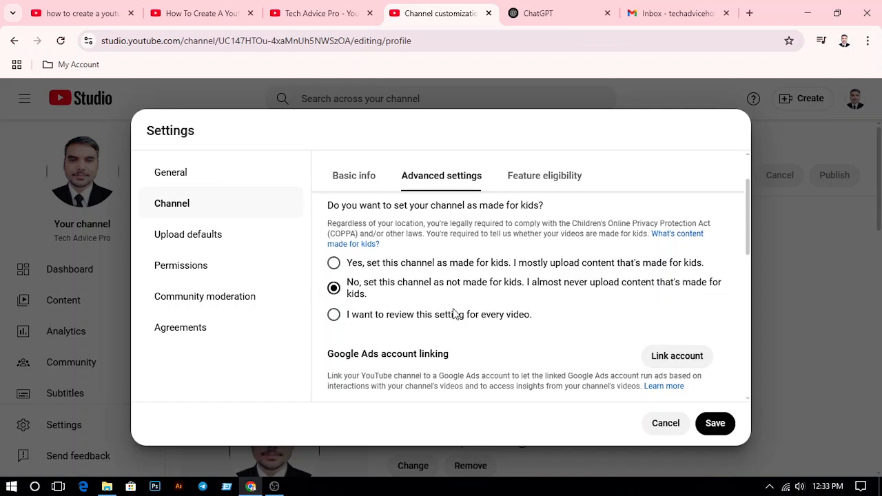
- Scroll through the remaining advanced channel settings
scroll(452, 312, down, 1)
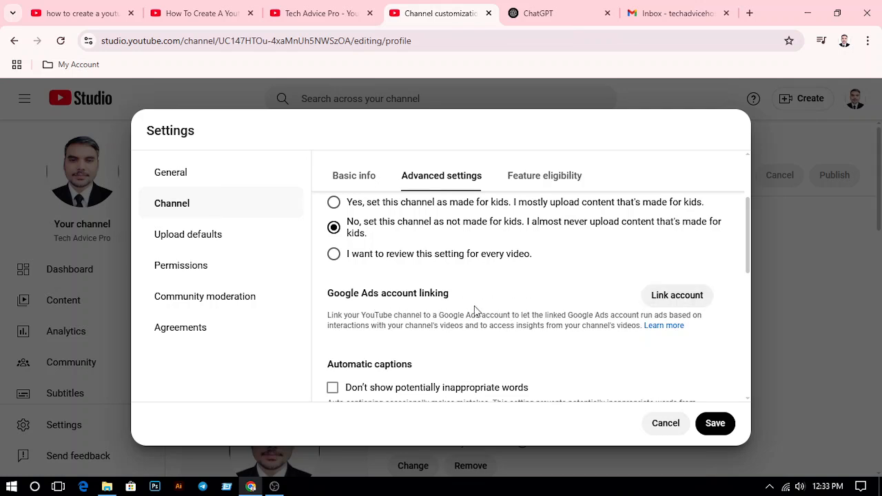
scroll(474, 310, down, 2)
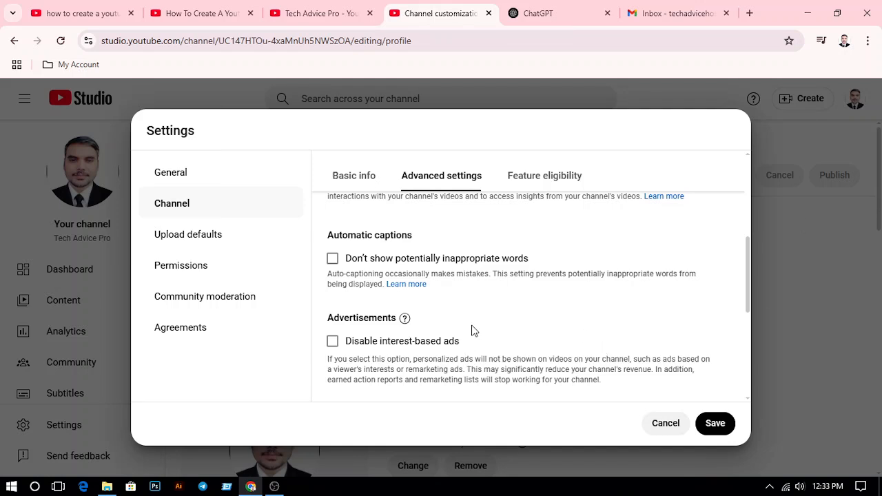
scroll(474, 331, down, 2)
scroll(471, 326, up, 3)
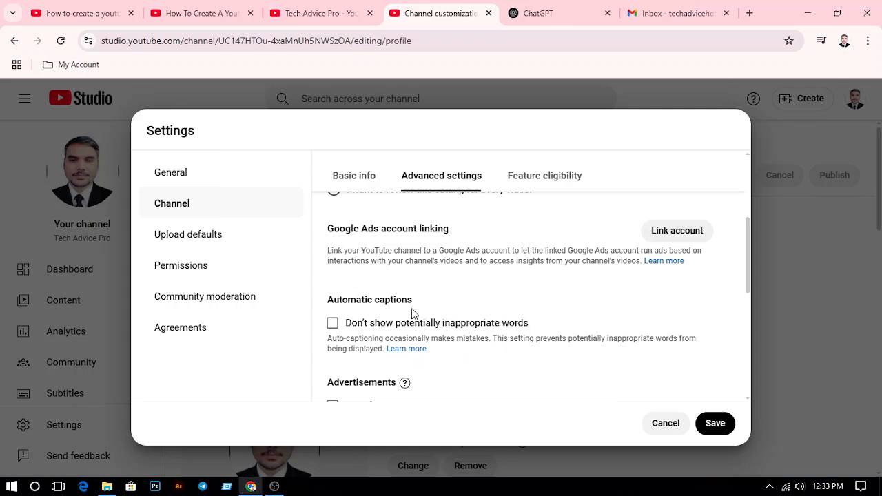
scroll(413, 313, down, 1)
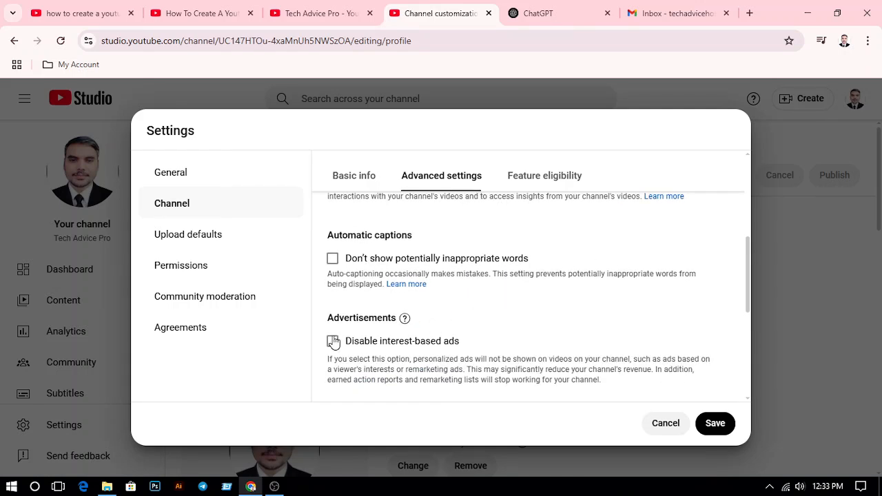
scroll(433, 341, down, 1)
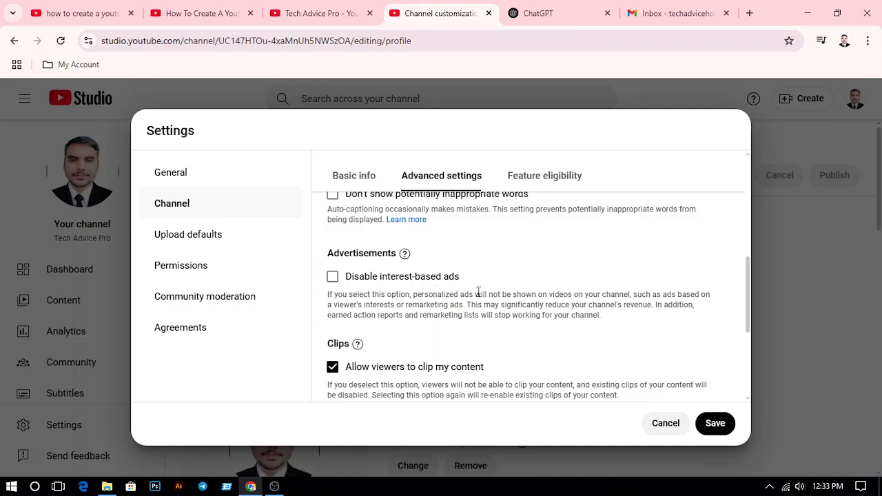
scroll(434, 316, down, 2)
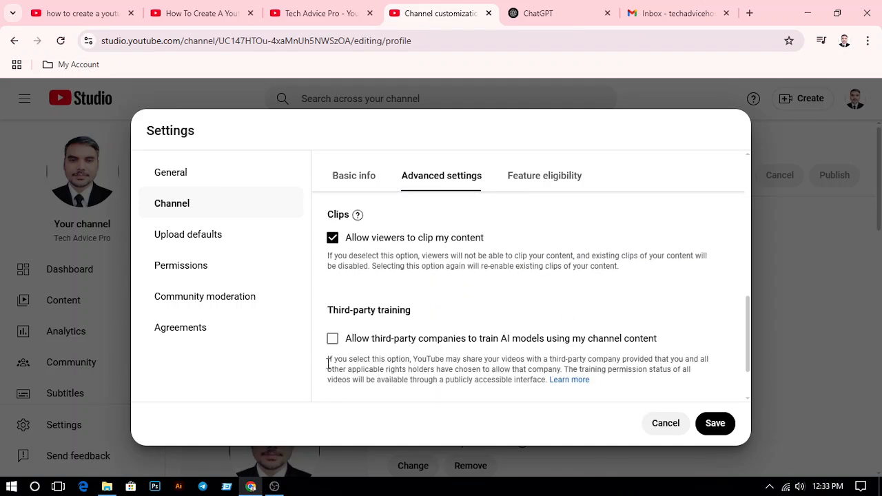
scroll(475, 352, down, 1)
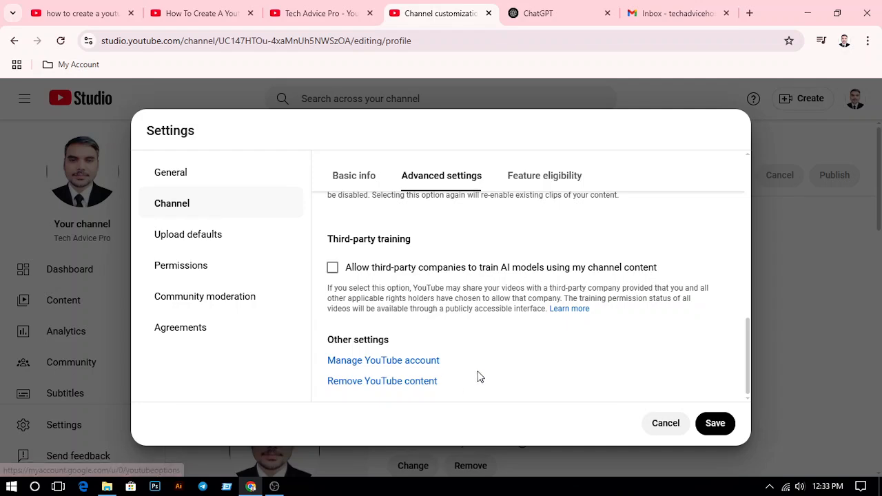
scroll(478, 376, up, 3)
scroll(480, 375, up, 3)
- Expand Standard and Intermediate features under Feature eligibility and start phone verification
click(563, 186)
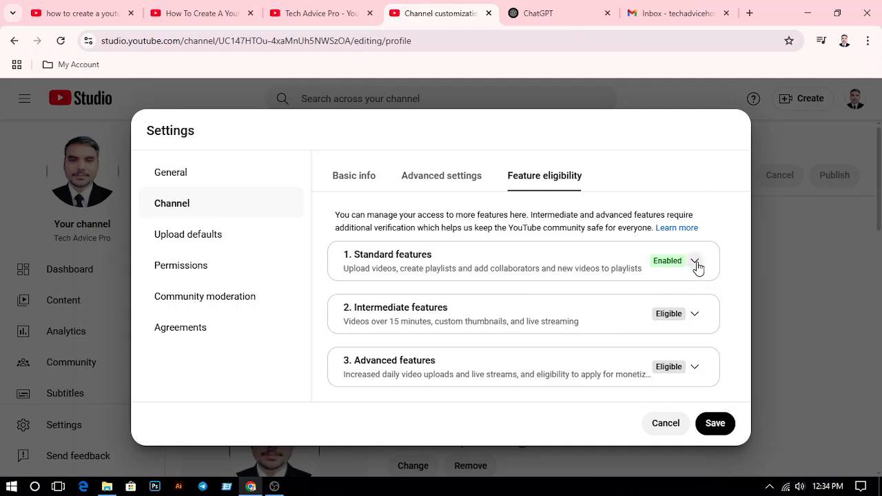
click(695, 262)
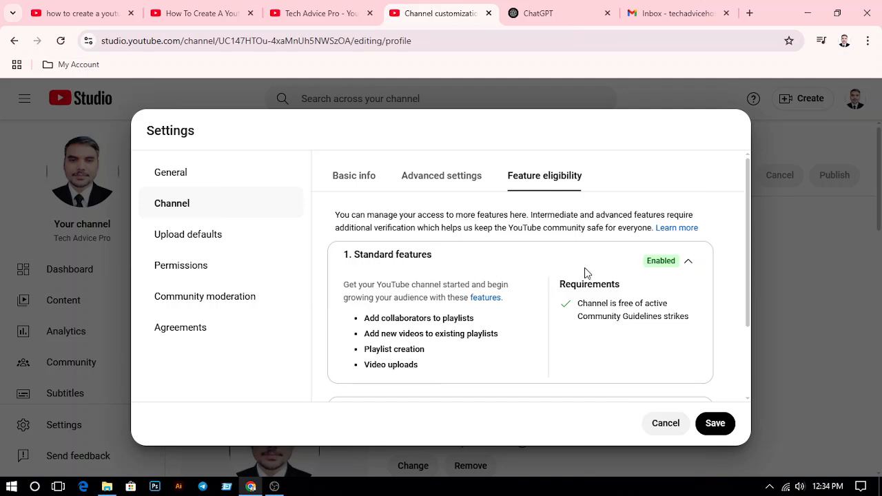
scroll(585, 269, down, 3)
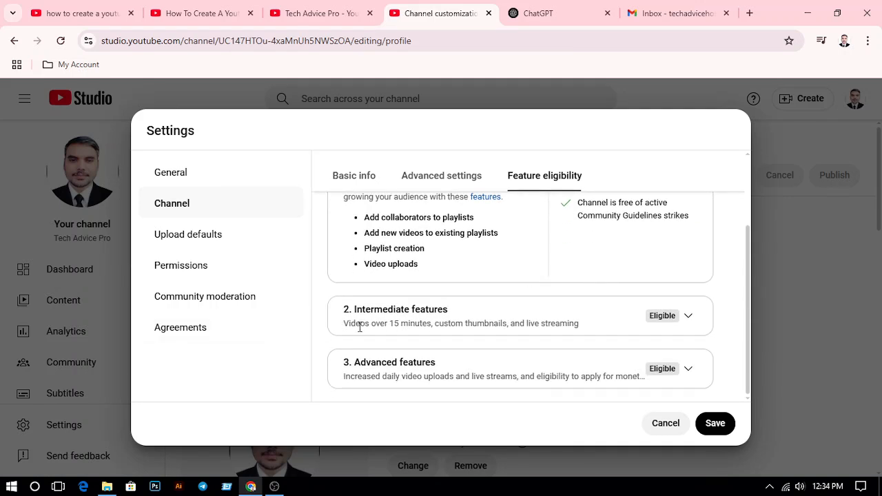
click(689, 317)
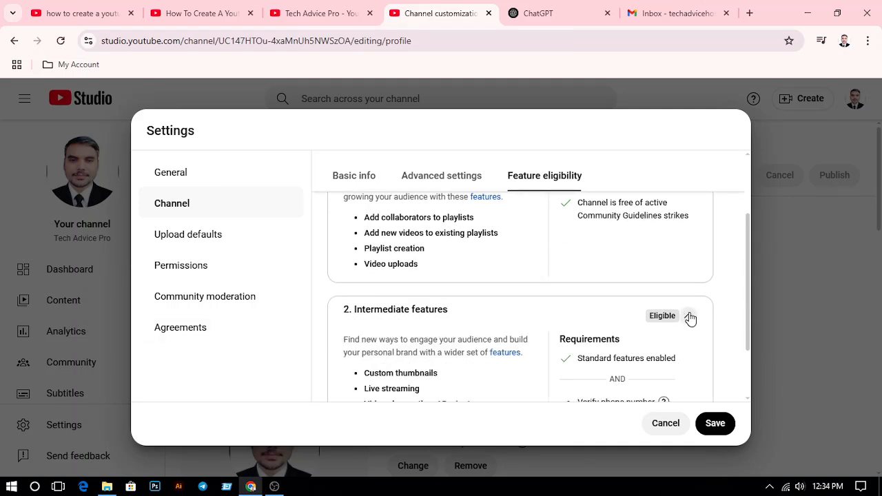
scroll(668, 306, down, 2)
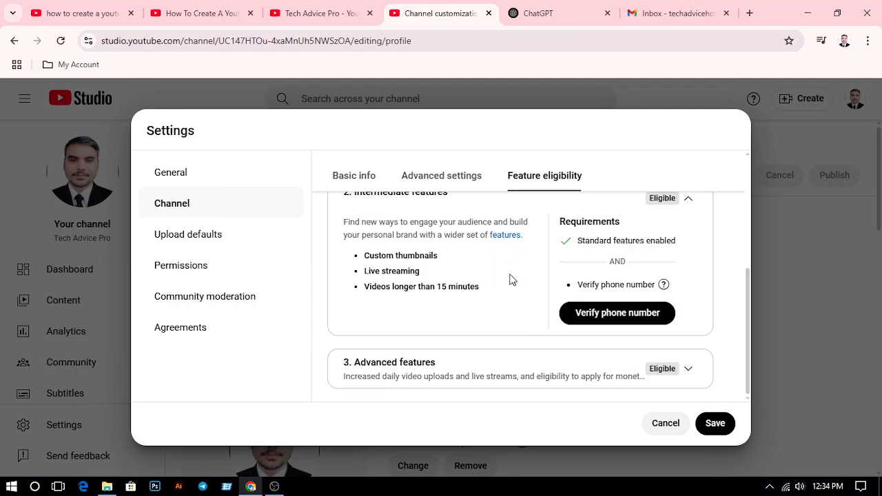
click(600, 314)
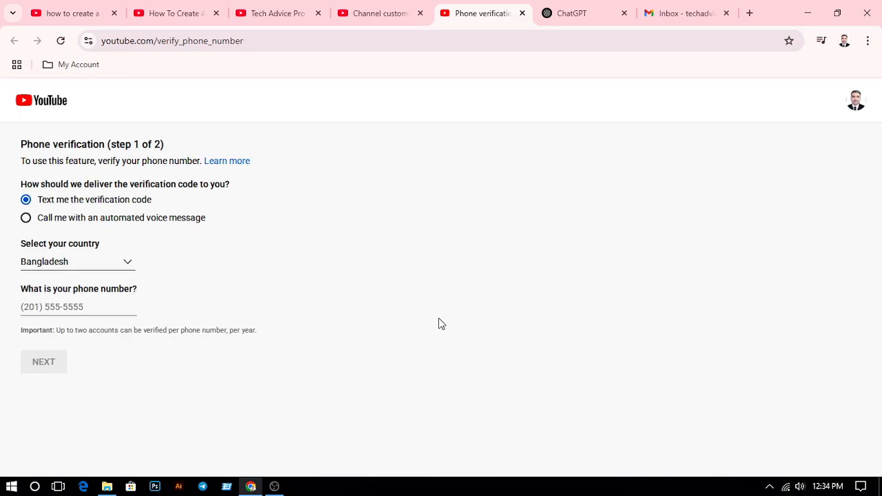
- Enter the channel's phone number and submit it to receive a code
click(88, 307)
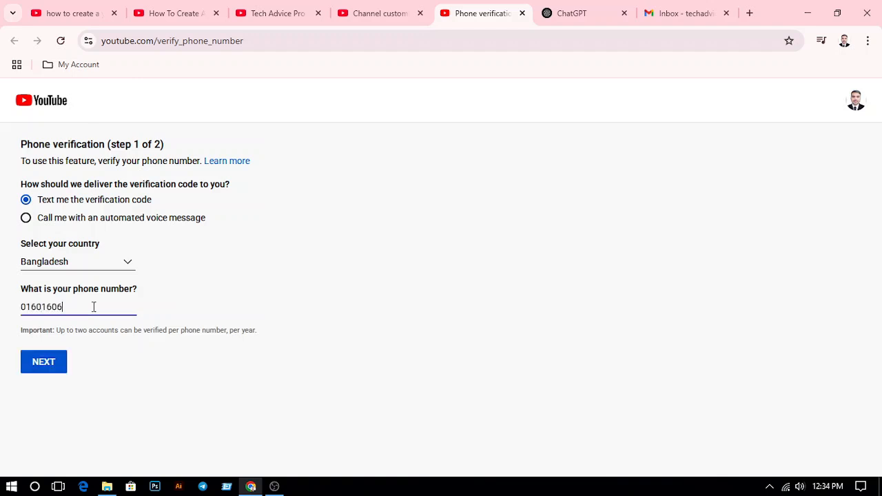
click(38, 366)
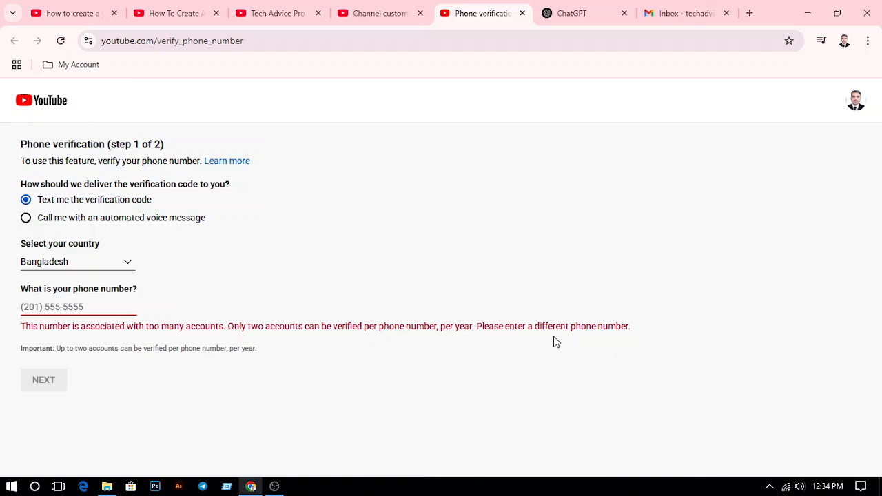
click(82, 308)
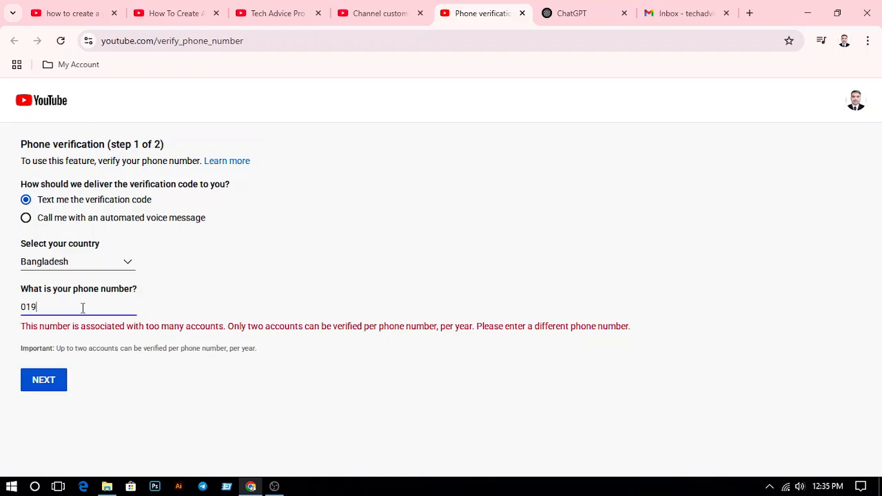
click(53, 379)
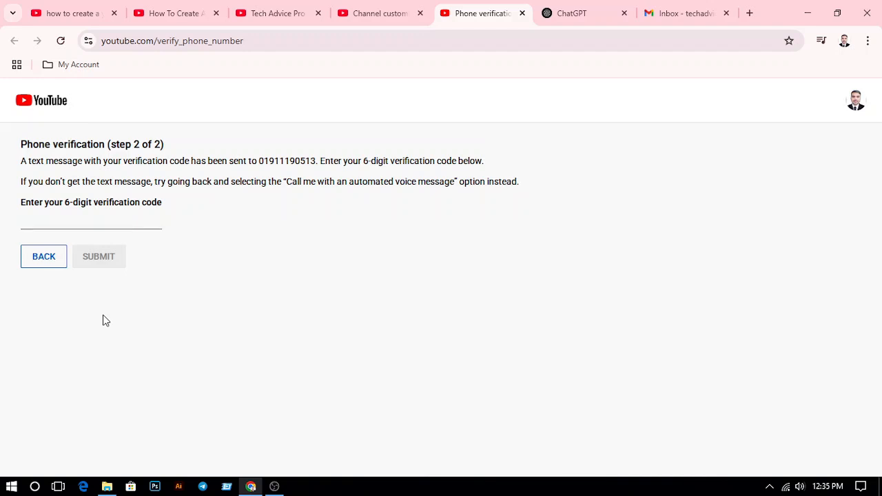
- Submit the 6-digit verification code to confirm the phone number
click(62, 220)
click(102, 255)
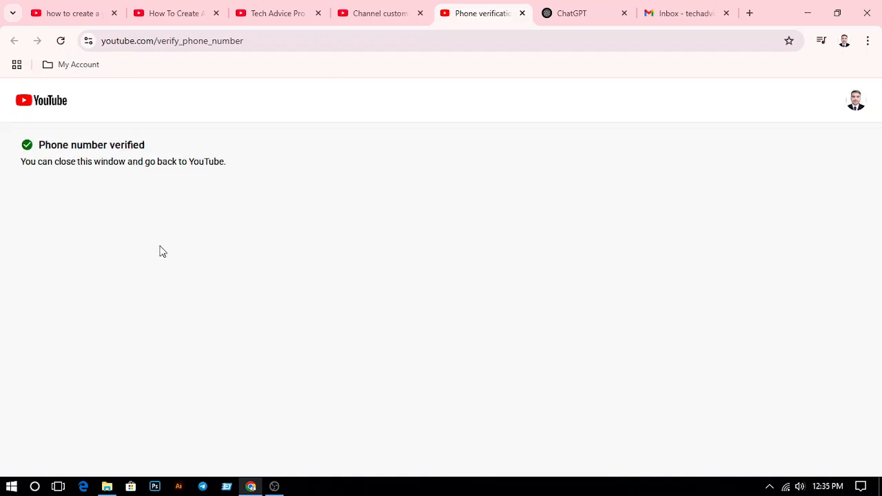
drag(44, 146, 225, 166)
- Close the verification tab and expand Intermediate features in Feature eligibility
click(523, 14)
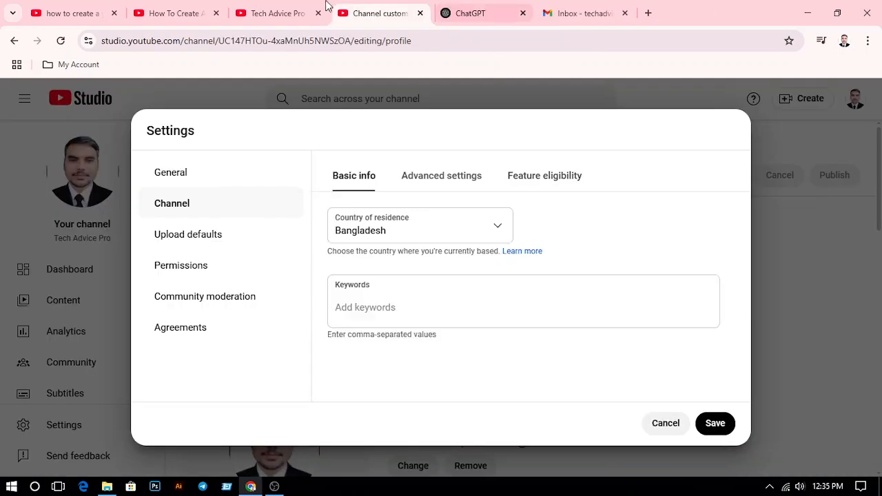
click(545, 180)
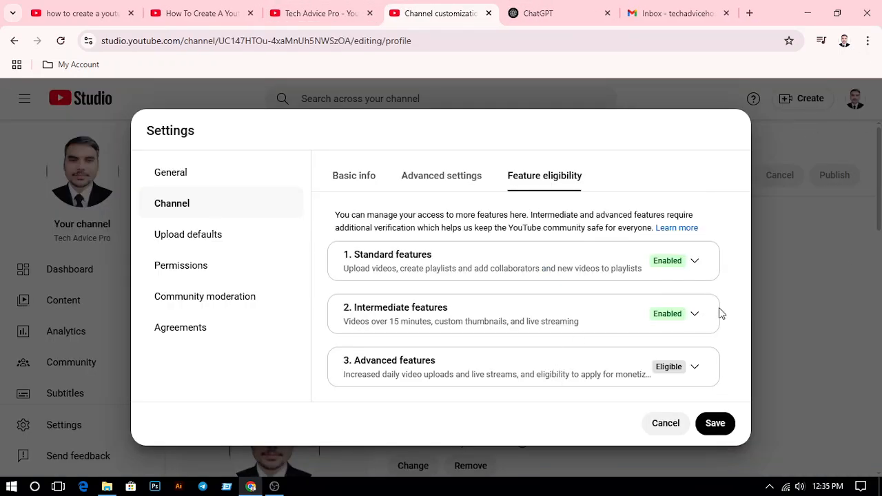
drag(692, 314, 644, 318)
click(701, 326)
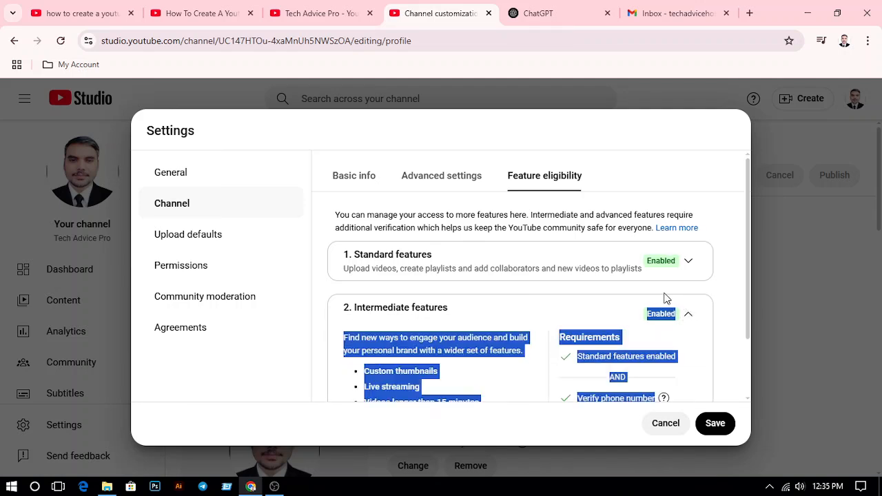
scroll(543, 279, down, 2)
click(736, 288)
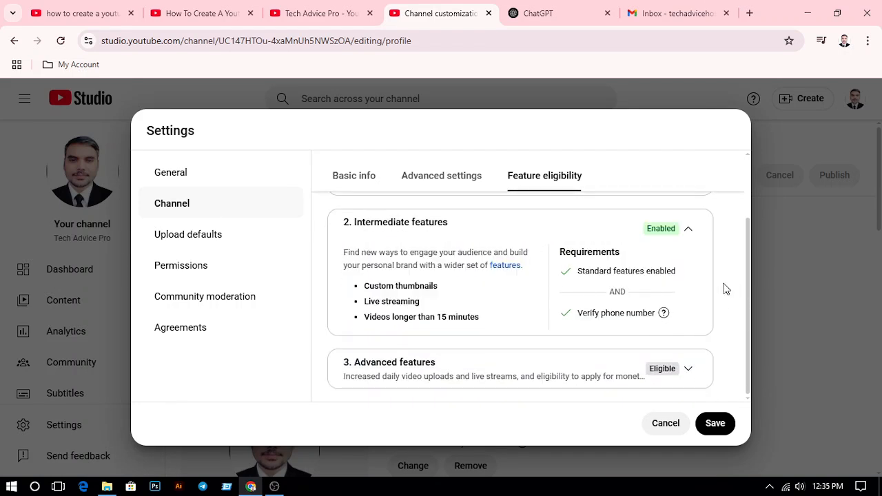
- Expand Advanced features and review its video, ID or channel-history requirements
click(687, 368)
scroll(569, 309, down, 2)
scroll(572, 307, down, 1)
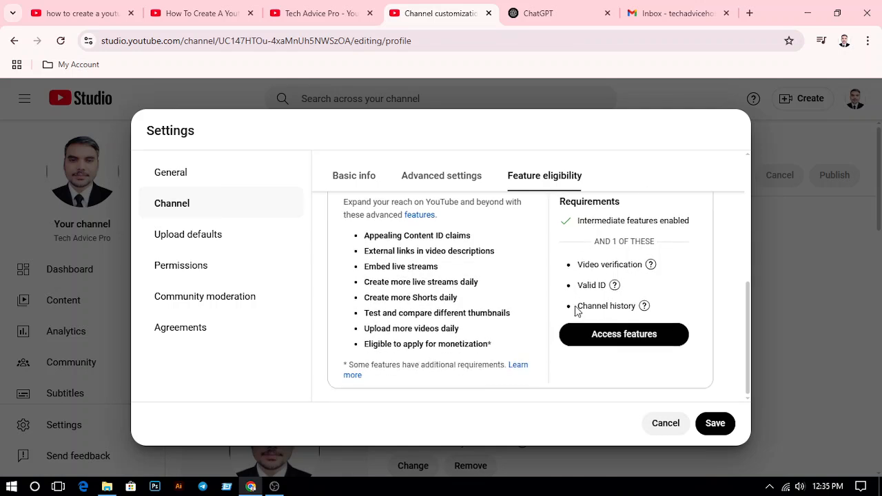
scroll(531, 291, up, 2)
scroll(557, 310, down, 2)
mouse_move(629, 302)
scroll(566, 301, up, 10)
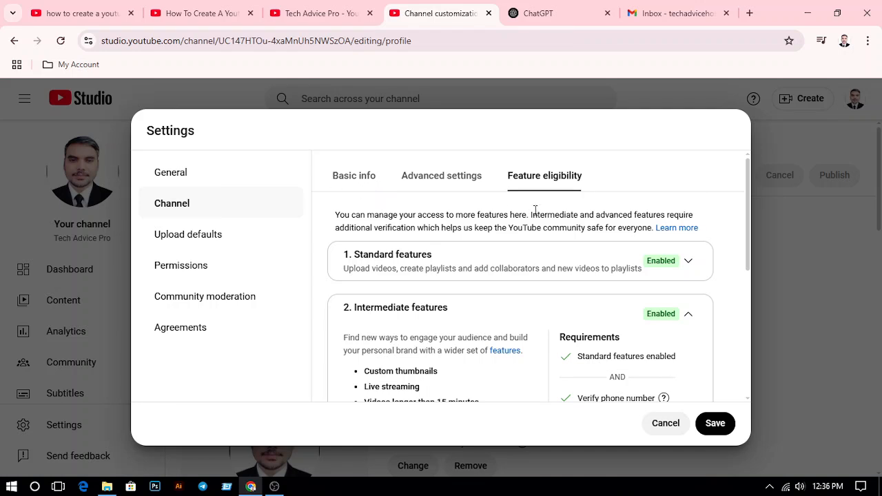
- In Basic info, add 'how to' and 'tech advice' as channel keywords
click(339, 183)
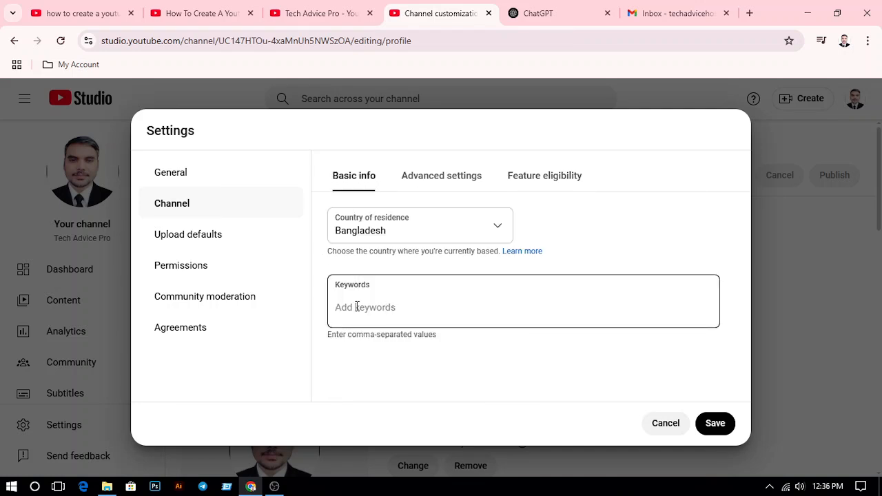
click(400, 309)
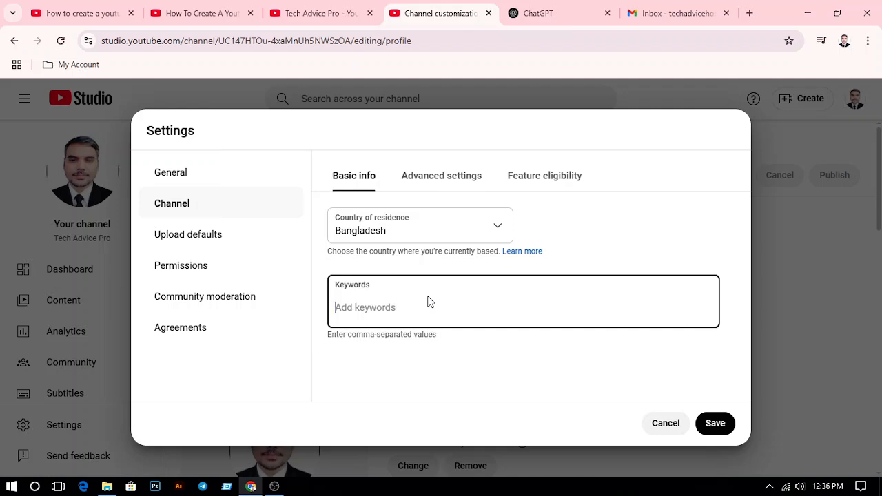
text(how to)
key(Return)
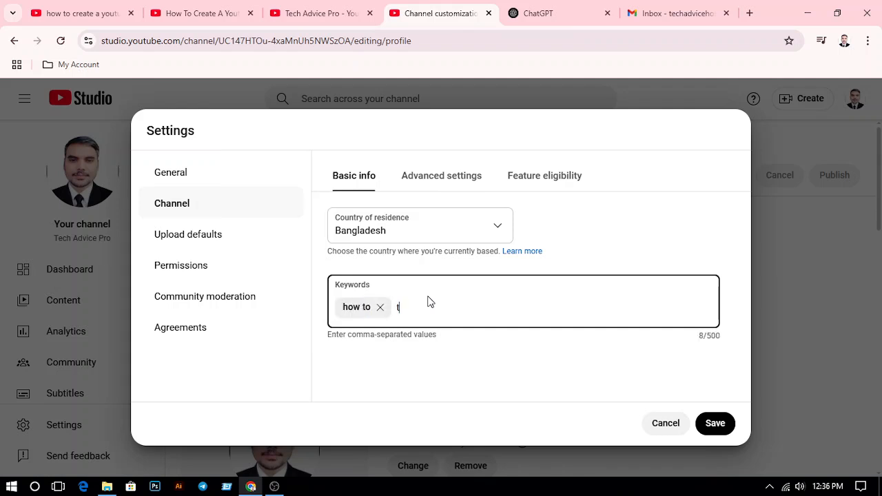
text(tech advice)
key(Return)
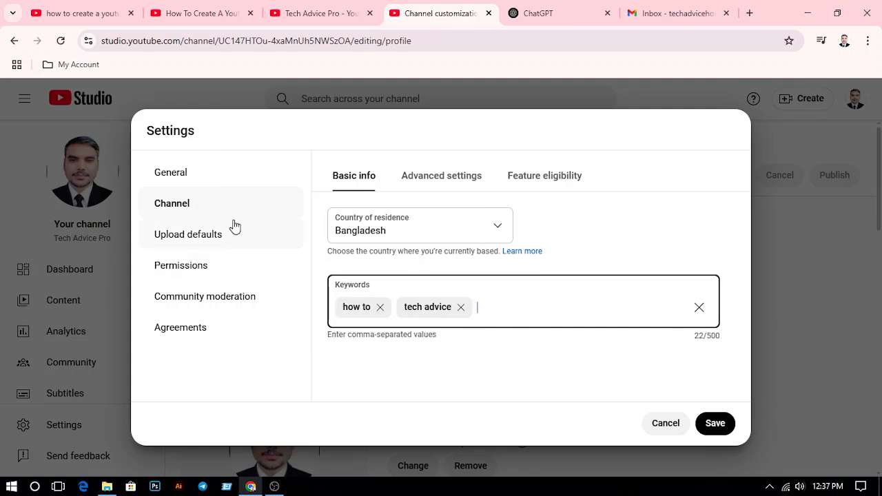
- In Upload defaults' Advanced settings, set the video category to Science & Technology
click(197, 240)
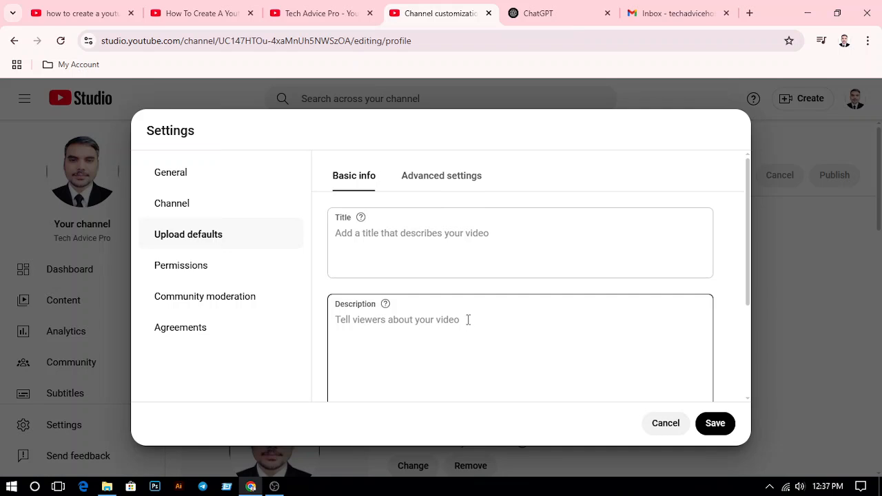
scroll(467, 319, down, 1)
scroll(467, 319, down, 2)
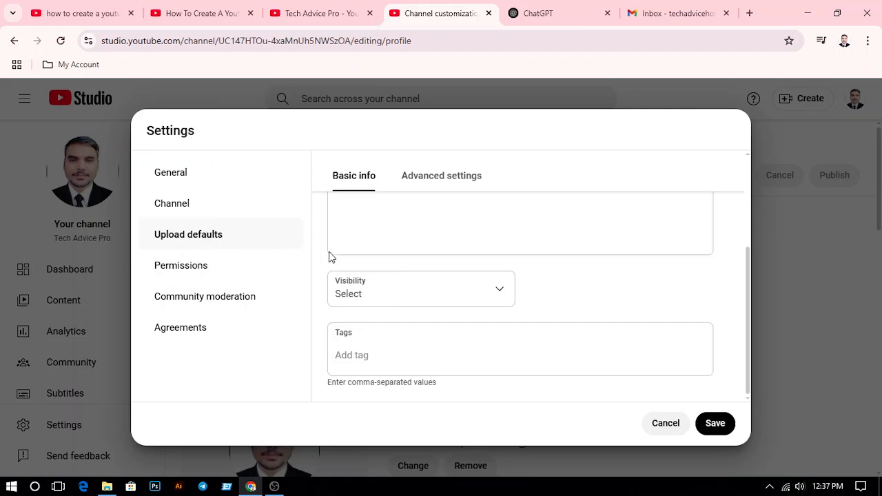
scroll(445, 308, up, 1)
scroll(444, 308, up, 3)
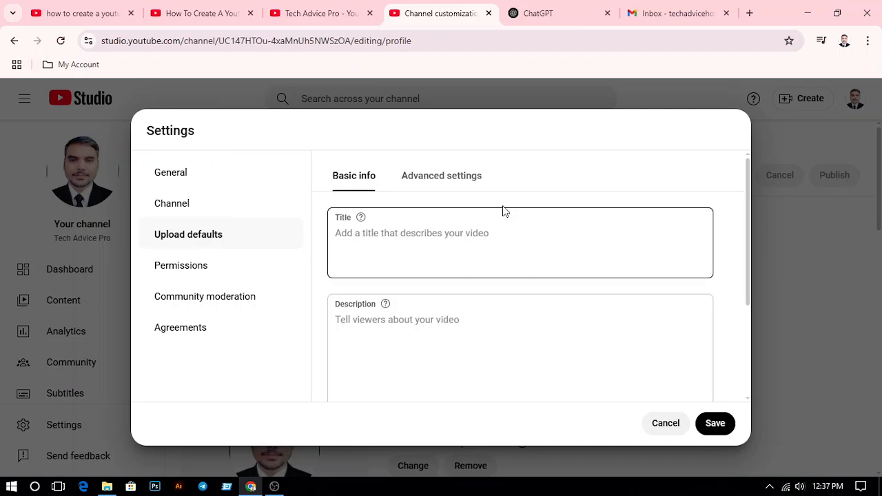
click(441, 178)
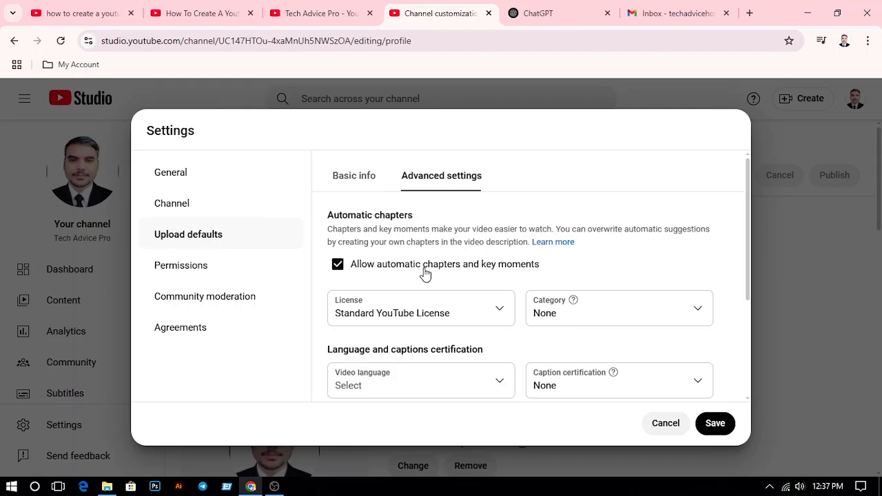
scroll(425, 273, down, 1)
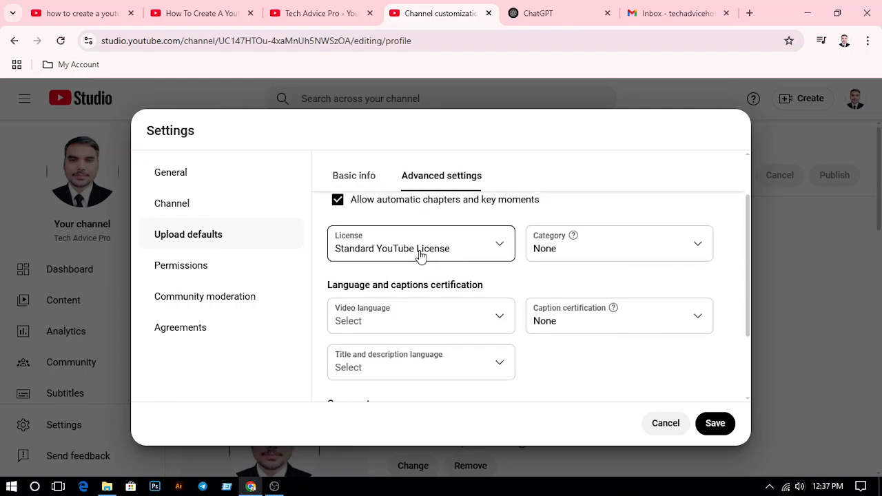
click(630, 252)
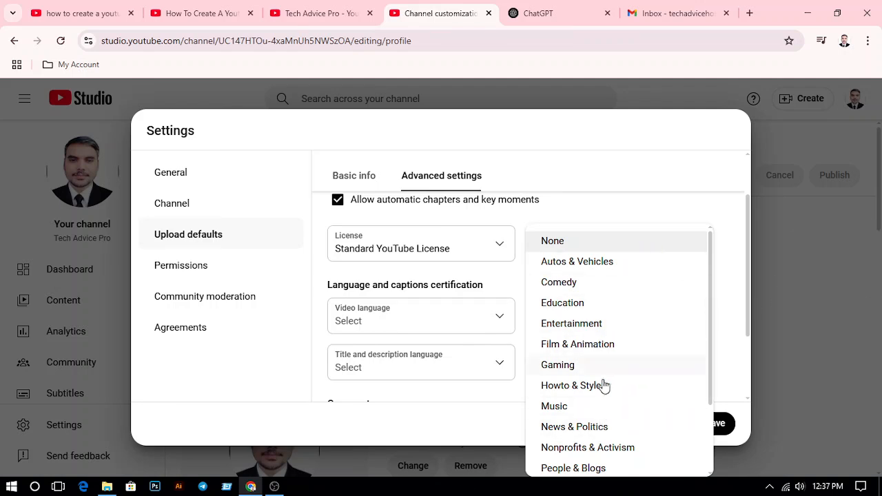
scroll(604, 386, down, 2)
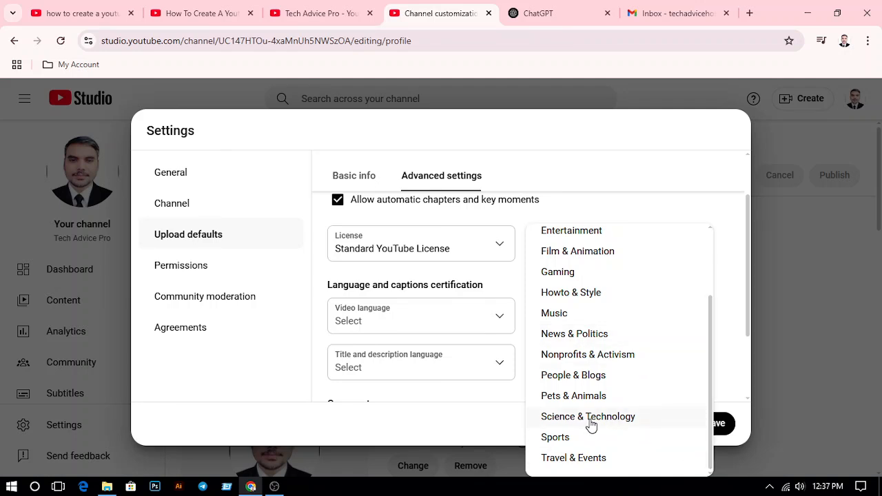
scroll(597, 372, up, 2)
scroll(586, 363, down, 2)
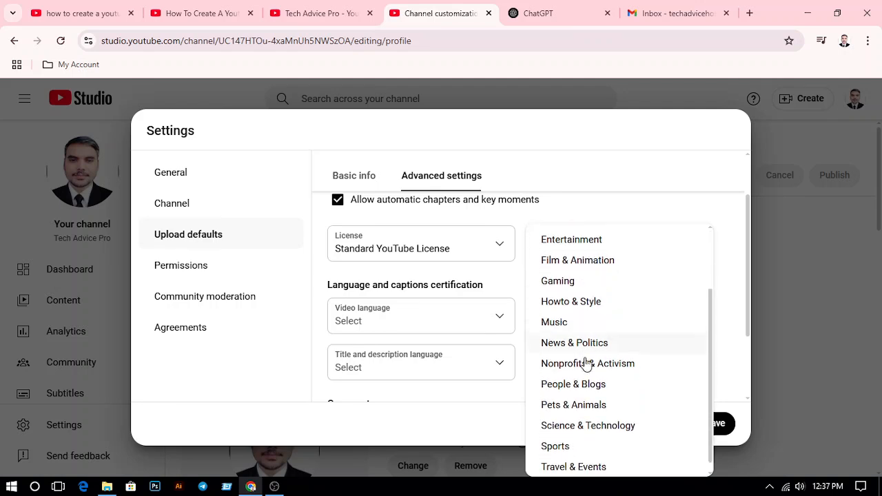
click(595, 421)
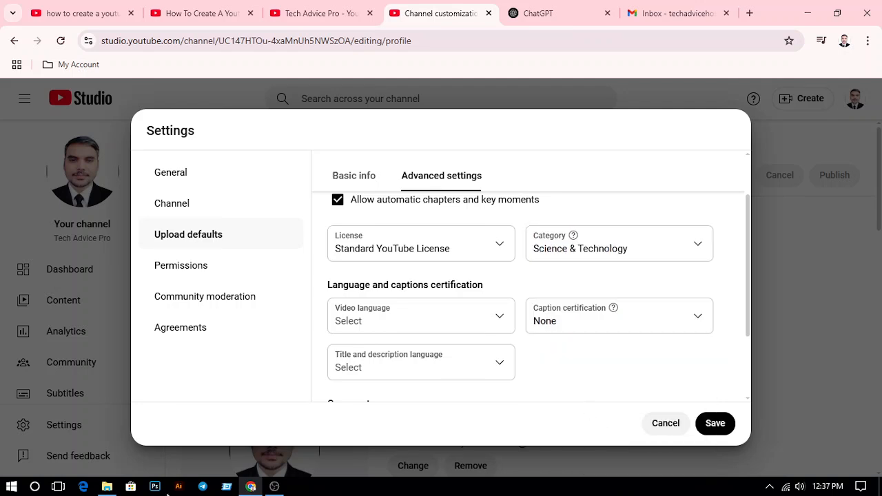
click(438, 319)
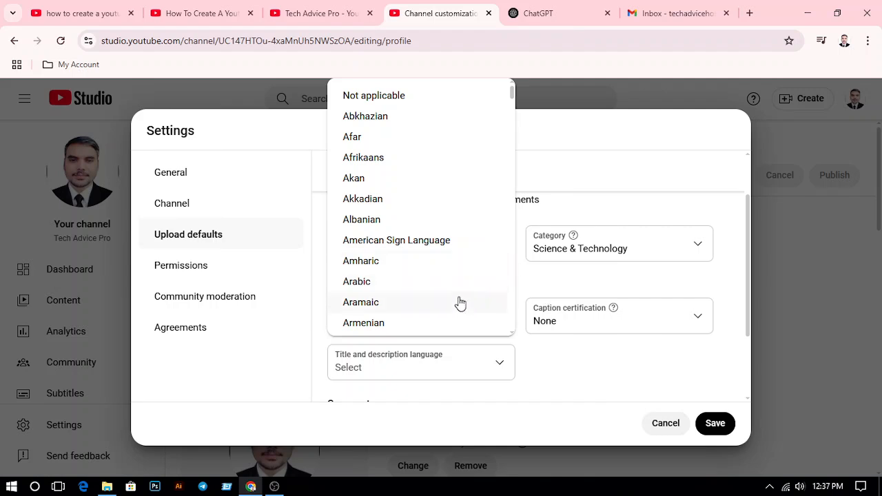
click(561, 372)
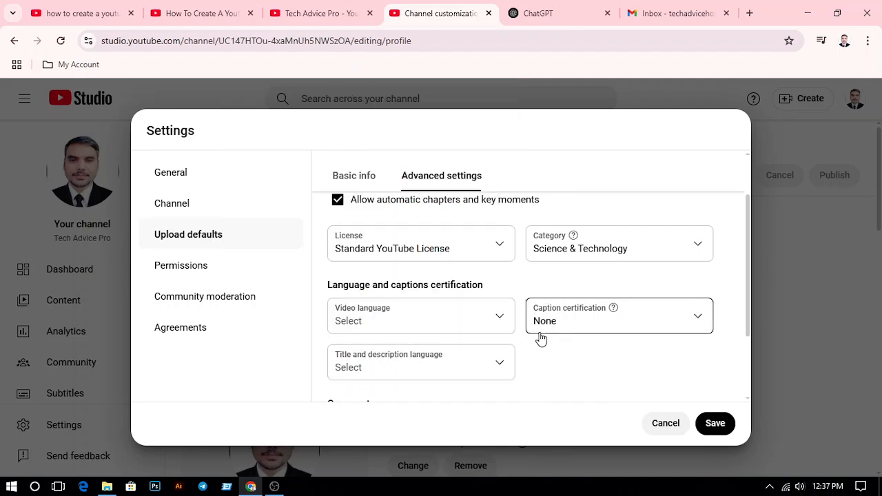
scroll(586, 340, down, 3)
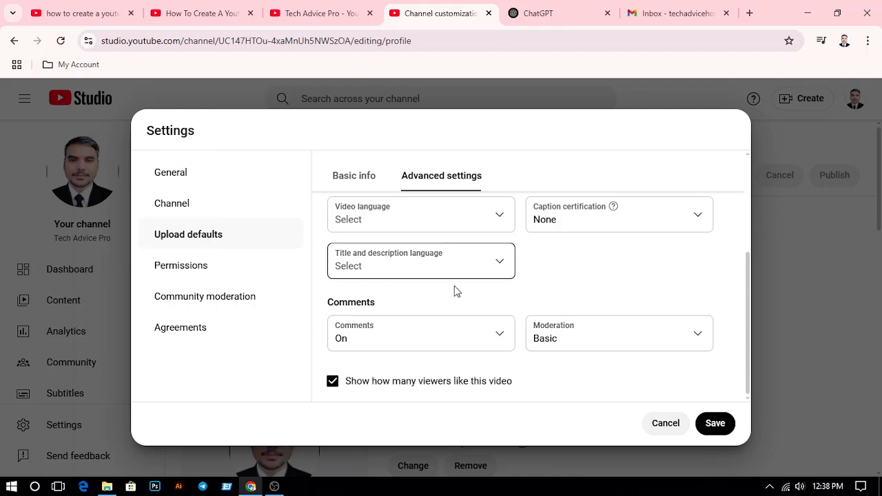
click(416, 343)
click(348, 331)
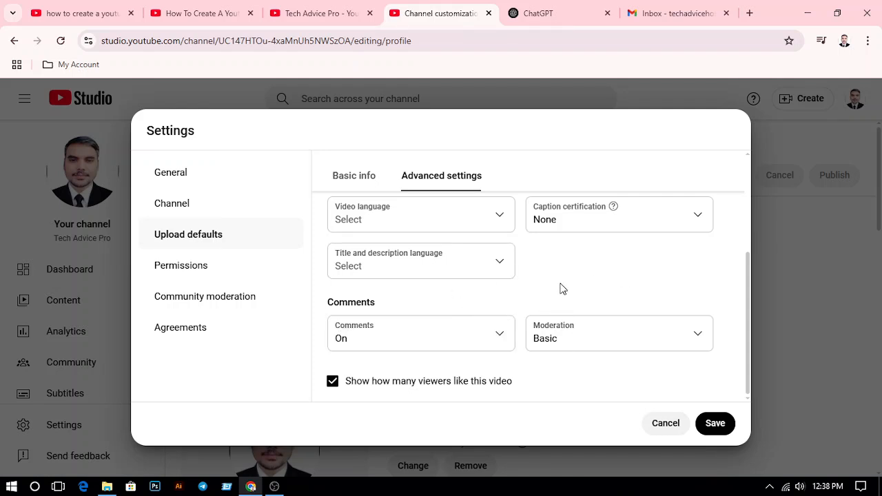
click(598, 342)
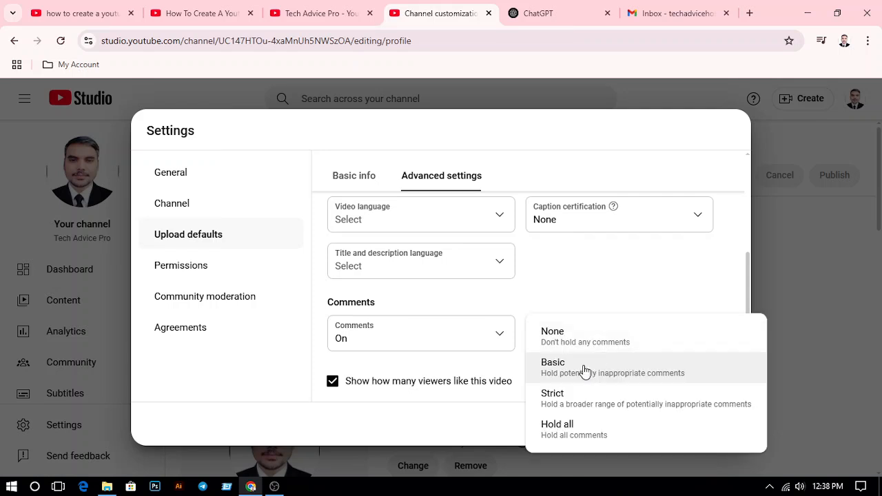
click(591, 368)
scroll(584, 362, up, 1)
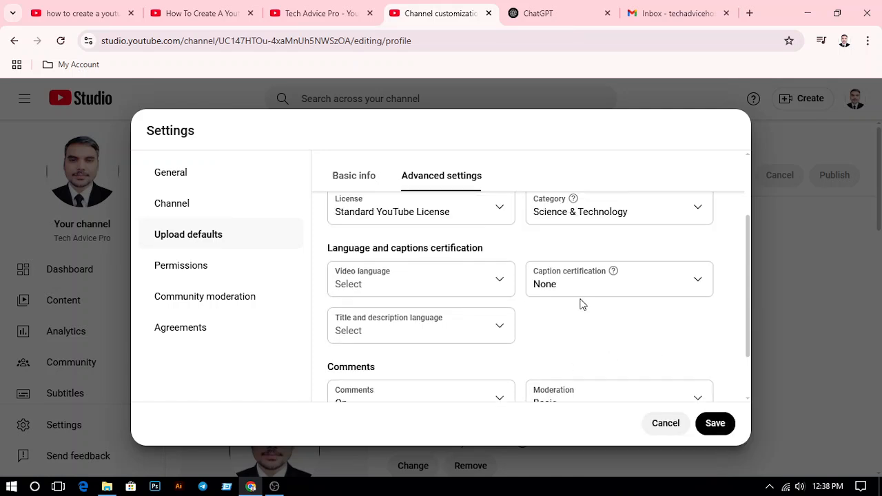
scroll(551, 310, up, 2)
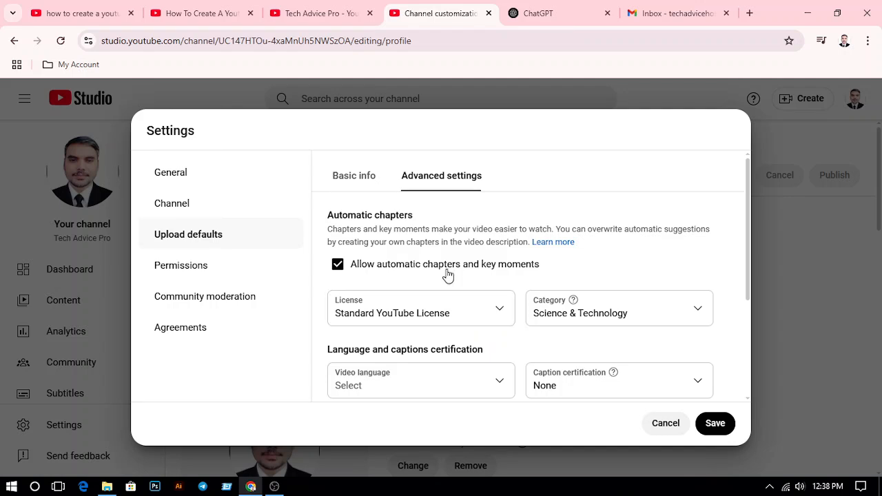
- Review the channel's Permissions and Community moderation settings
click(175, 272)
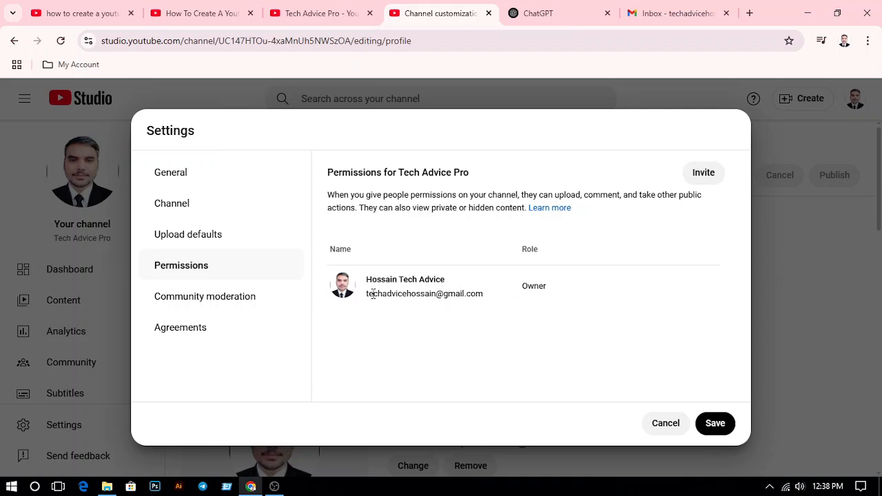
click(233, 303)
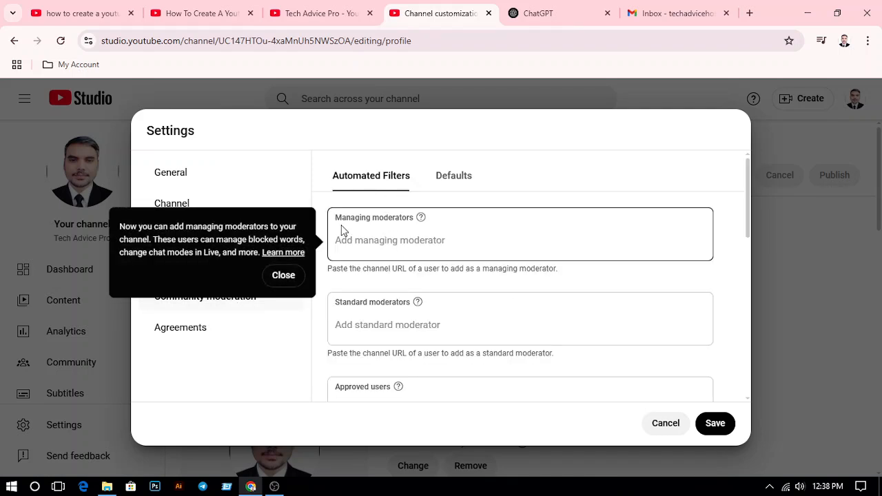
drag(340, 217, 413, 218)
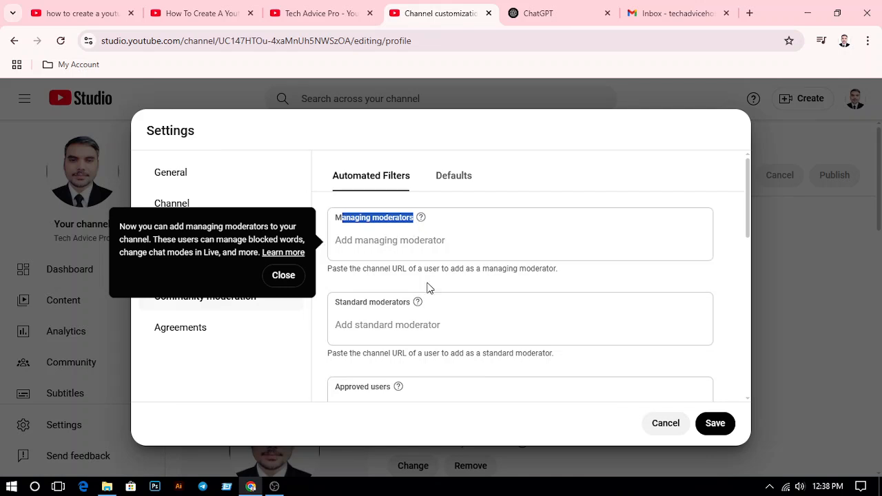
scroll(398, 321, down, 1)
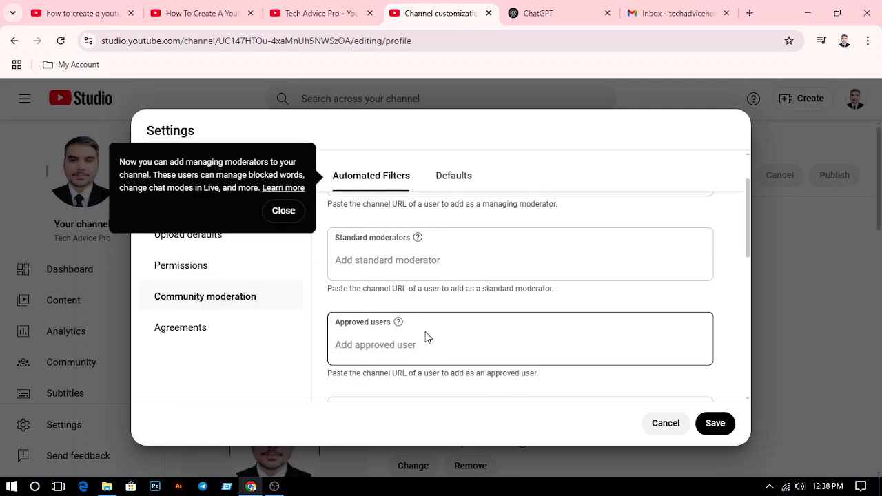
scroll(427, 337, down, 2)
scroll(443, 325, down, 2)
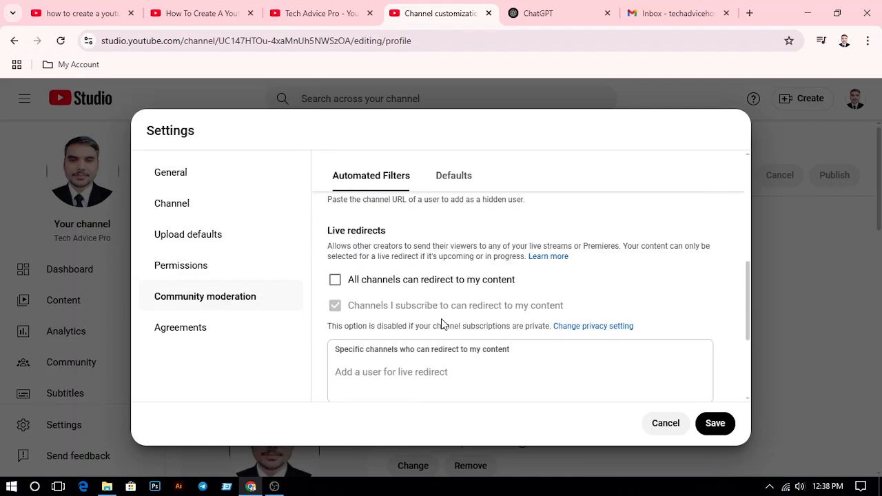
scroll(476, 326, down, 1)
scroll(464, 345, up, 3)
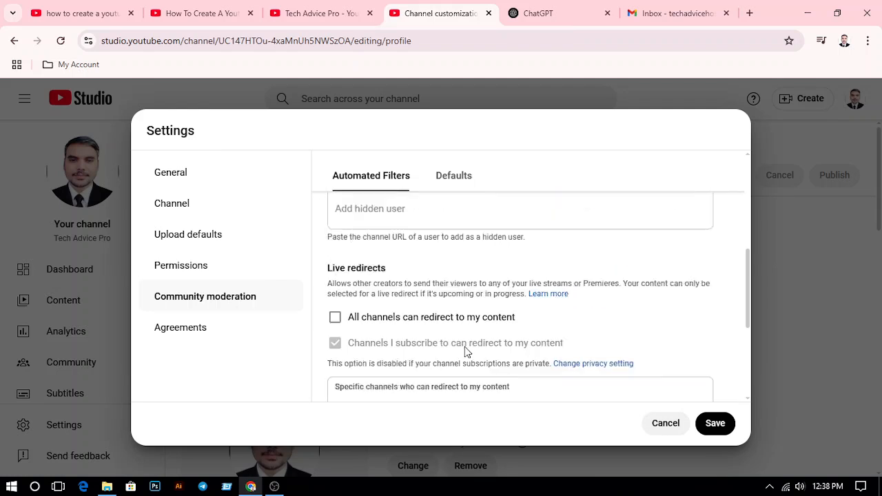
- Check Defaults, Agreements and General, then Basic info with Bangladesh and keywords 'how to', 'tech advice'
click(459, 179)
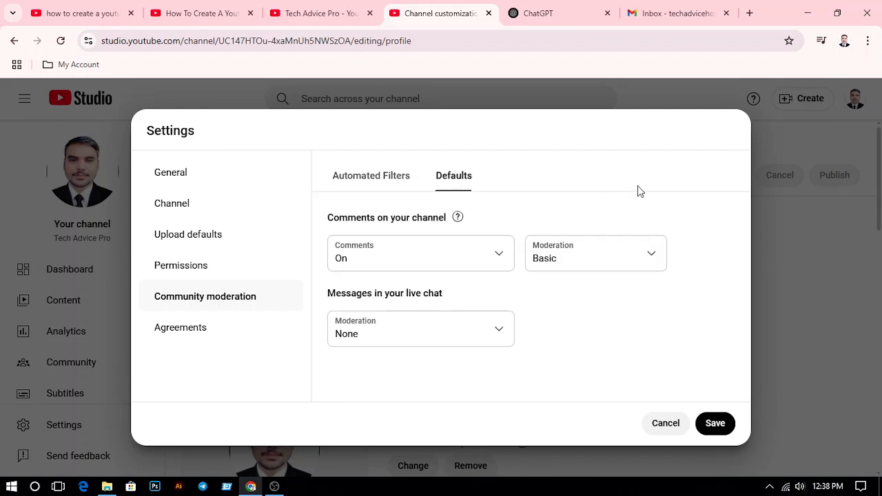
click(203, 329)
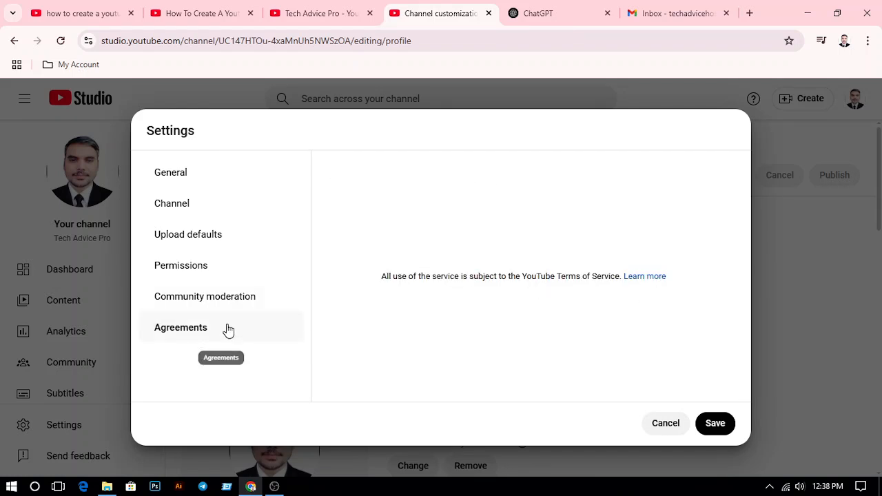
click(196, 180)
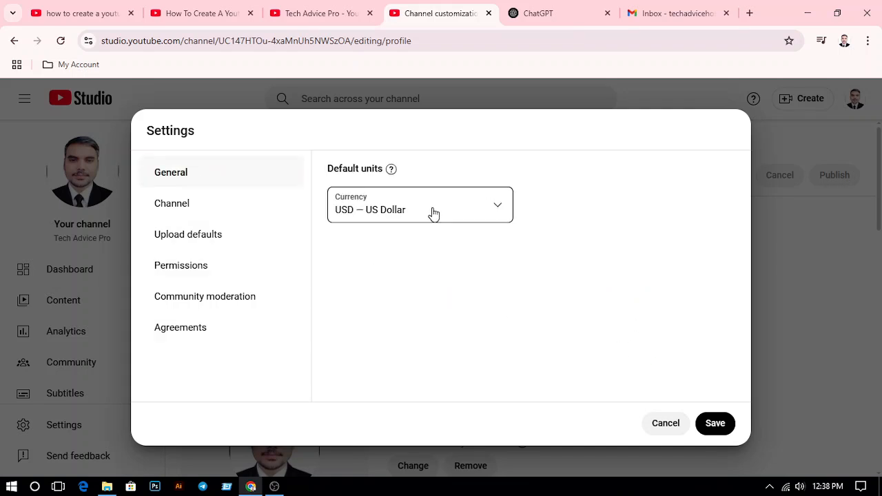
click(270, 216)
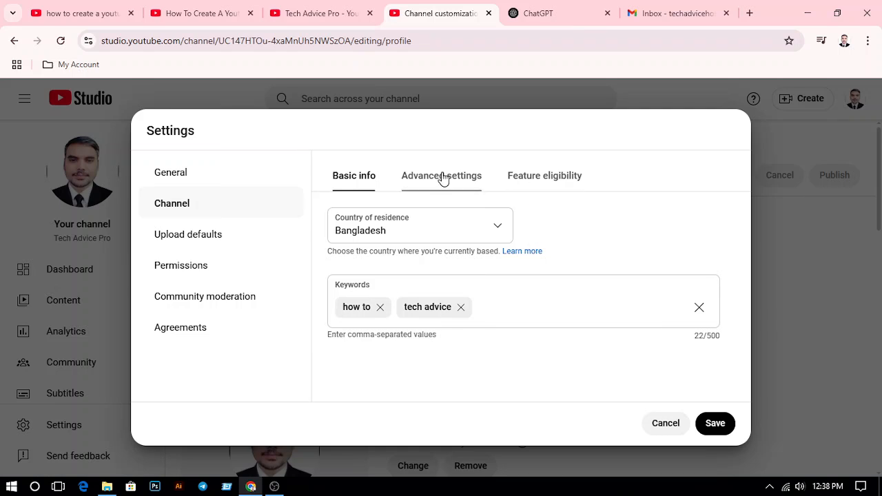
- Save the channel settings, then choose Tech Advice Pro.jpg from G:\Toutube Channel as the banner
click(710, 425)
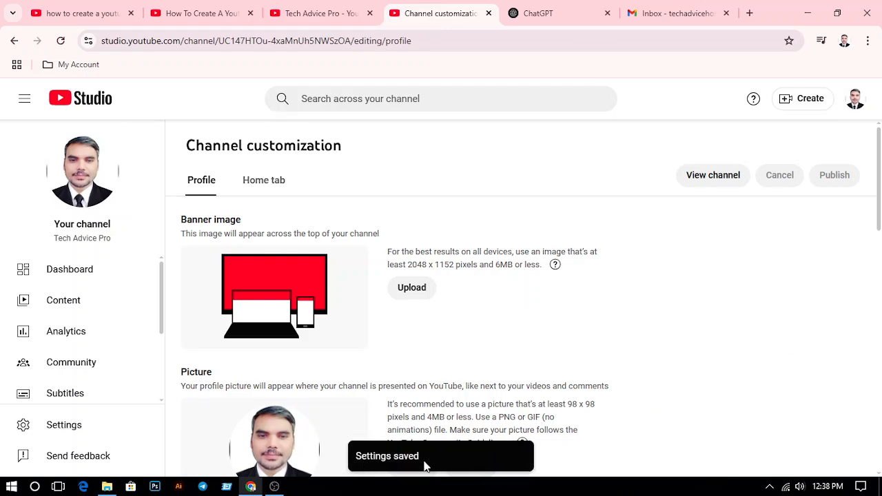
click(412, 289)
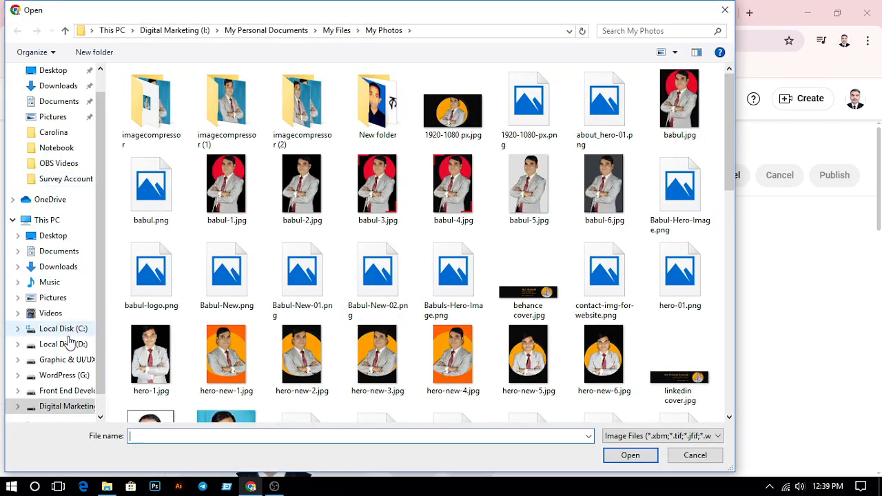
click(64, 375)
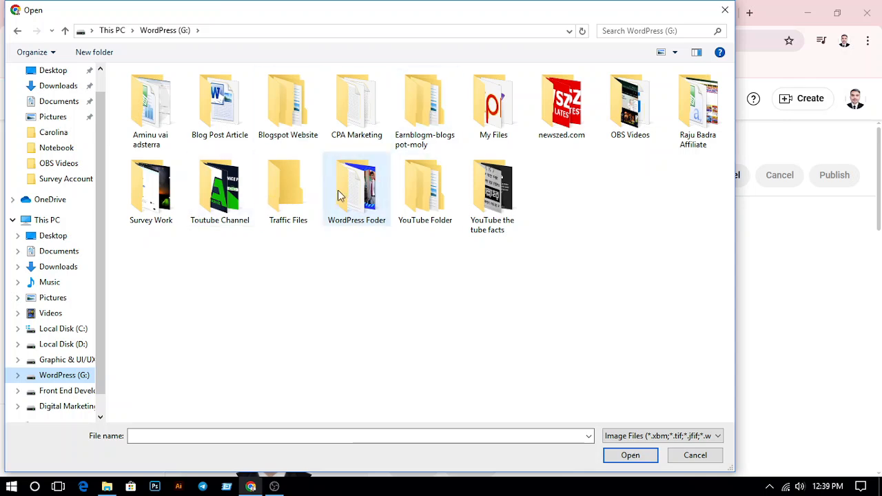
double_click(236, 186)
click(159, 118)
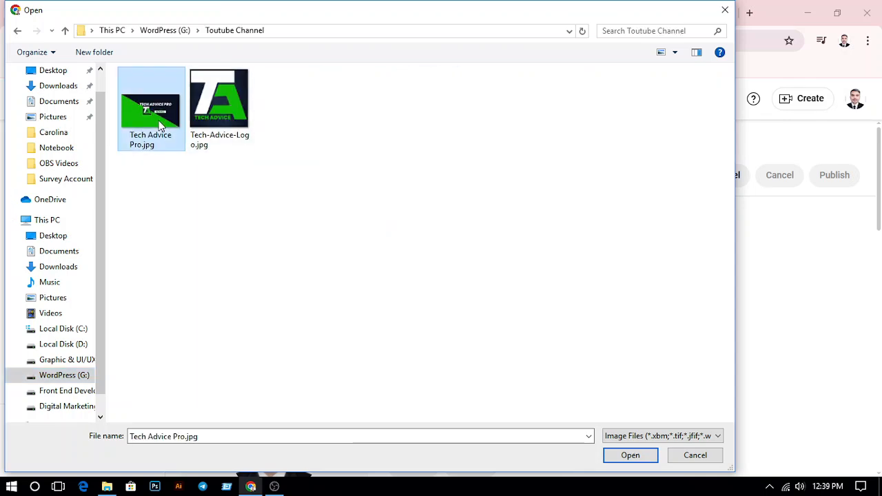
click(637, 457)
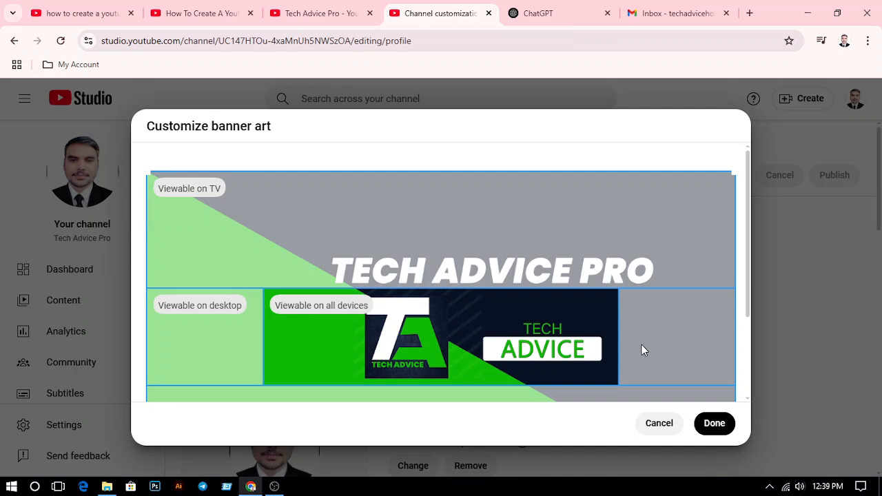
- Review the banner crop preview and confirm it with Done
scroll(696, 321, down, 2)
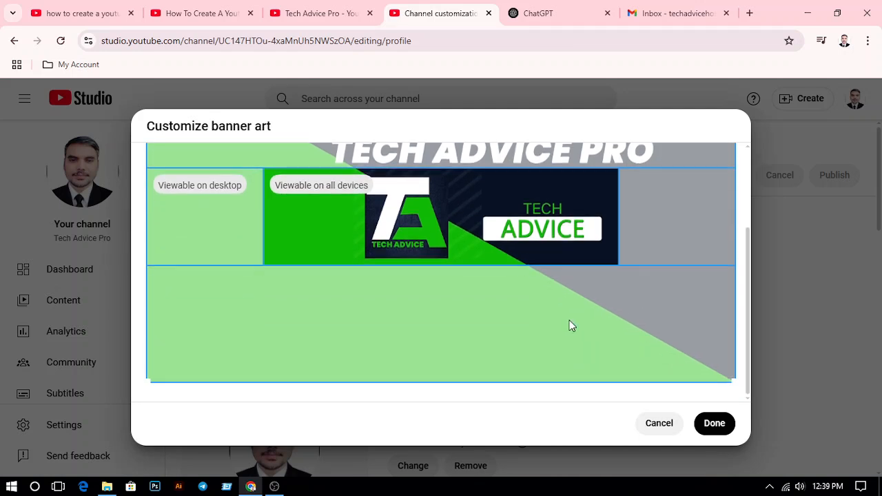
scroll(571, 324, up, 2)
scroll(416, 304, down, 1)
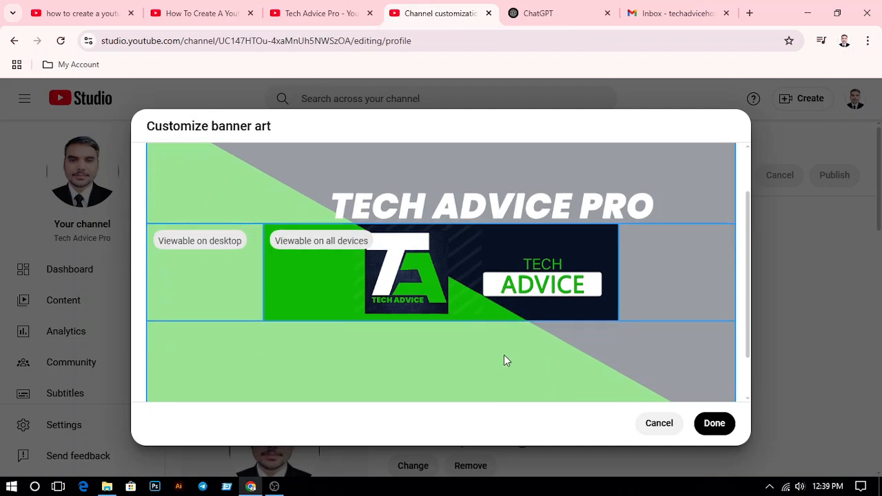
scroll(504, 359, up, 1)
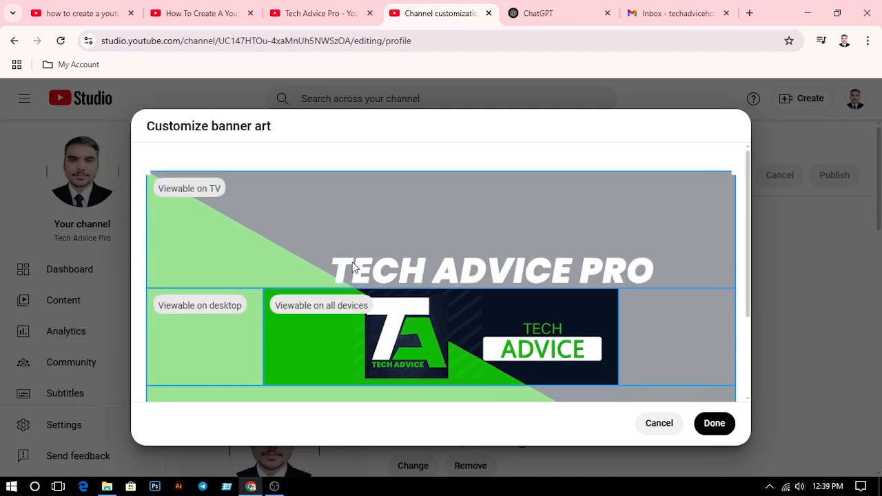
scroll(365, 272, down, 2)
scroll(568, 336, up, 2)
scroll(482, 271, down, 2)
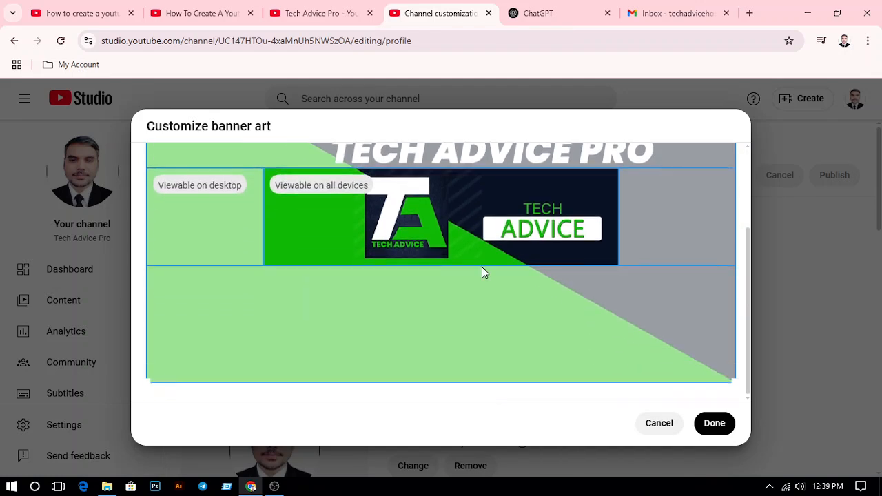
click(708, 424)
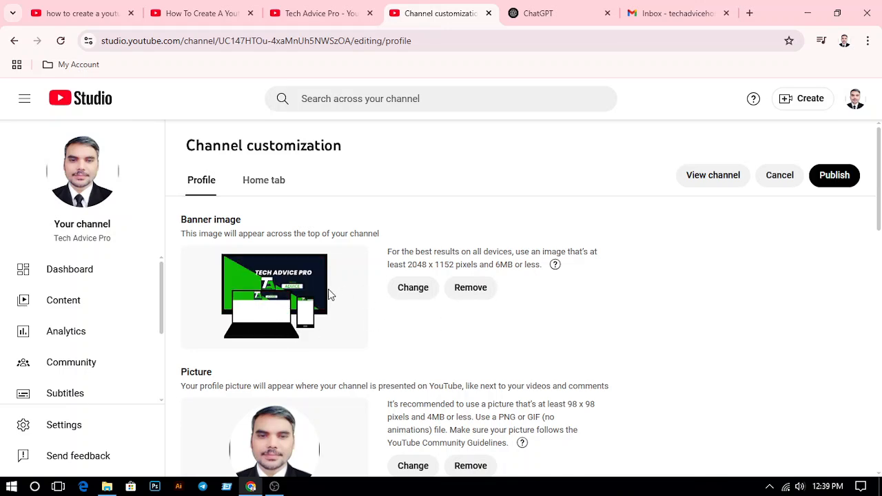
- Swap the profile picture for Tech-Advice-Logo.jpg and accept its circular crop
scroll(295, 336, down, 2)
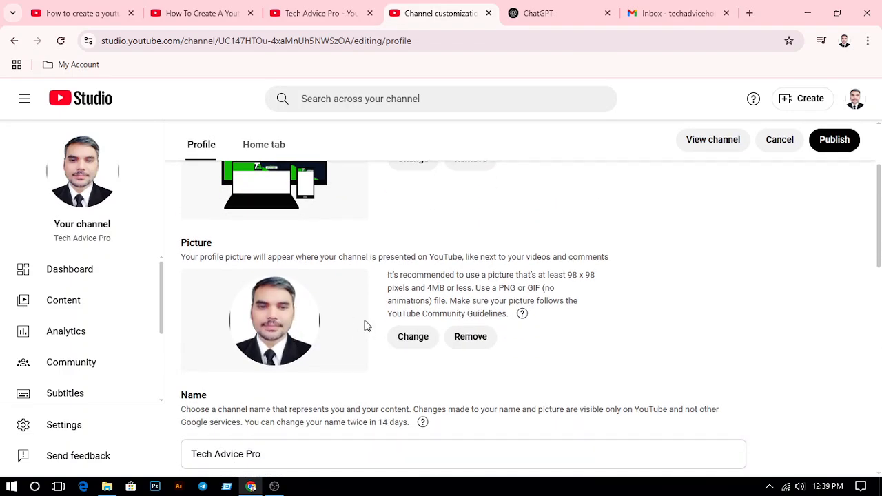
click(411, 337)
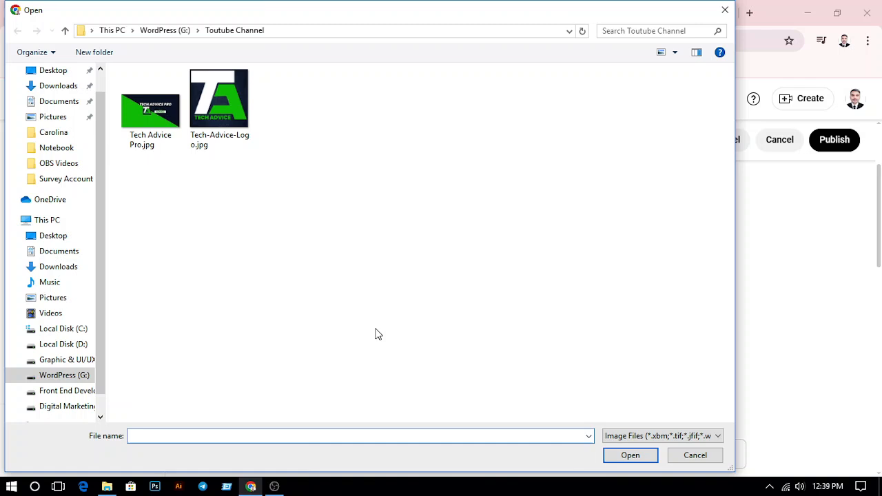
click(217, 111)
click(632, 458)
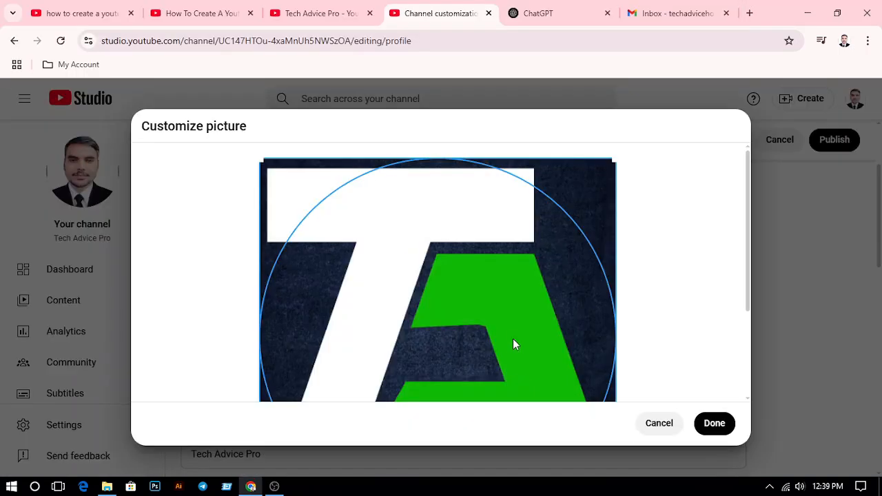
scroll(467, 281, down, 3)
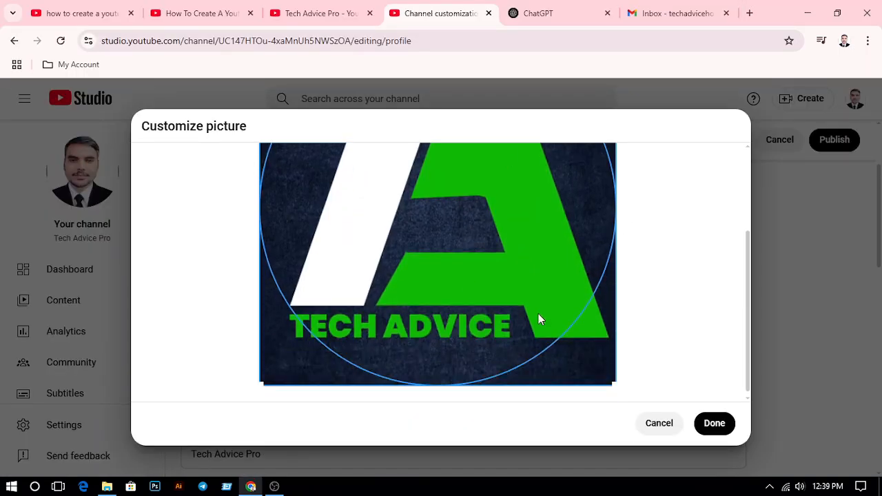
scroll(538, 314, up, 3)
scroll(538, 313, down, 3)
scroll(538, 320, up, 1)
scroll(538, 319, down, 1)
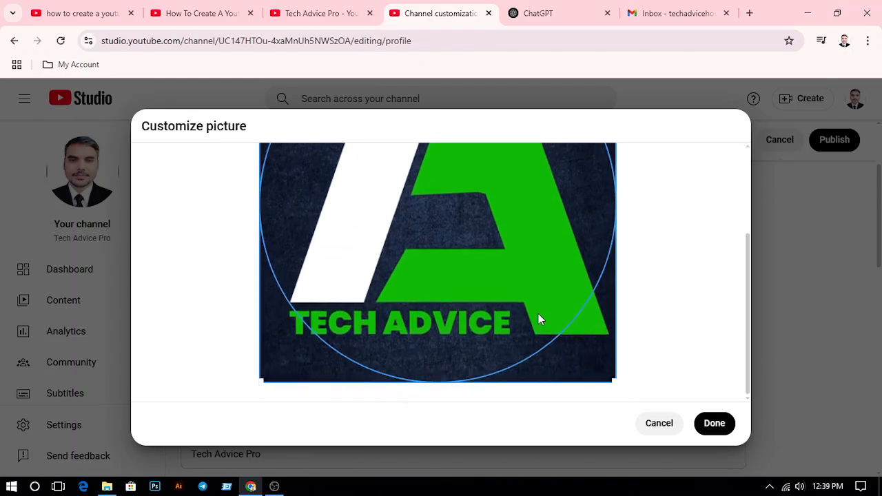
click(715, 423)
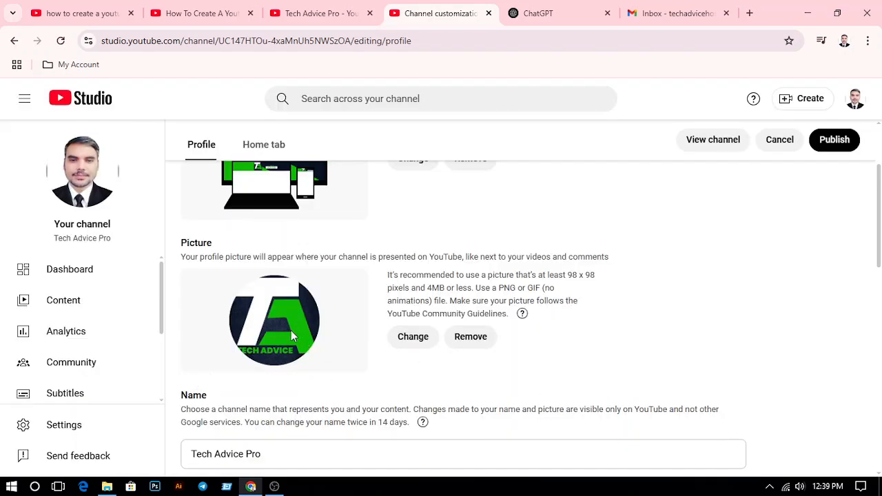
- Enter 'Welcome to my channel!' in the Description box, deleting the extra typo letter
scroll(359, 350, down, 2)
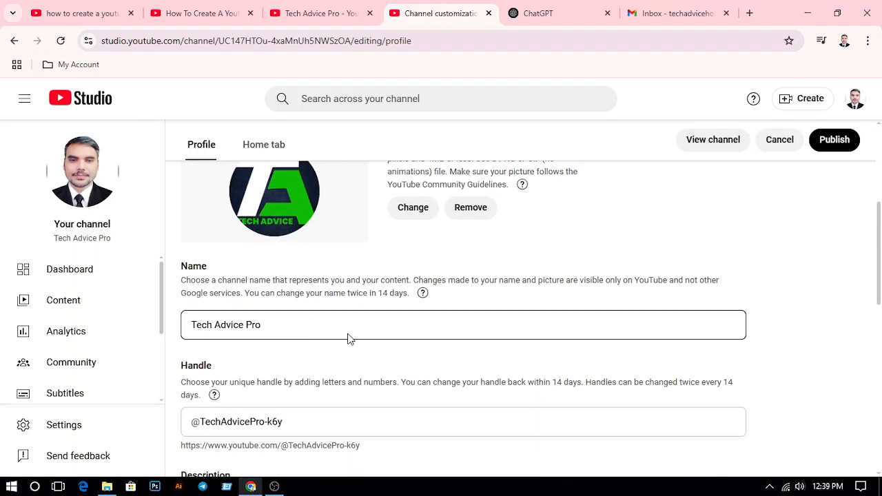
scroll(401, 351, down, 2)
scroll(402, 350, down, 2)
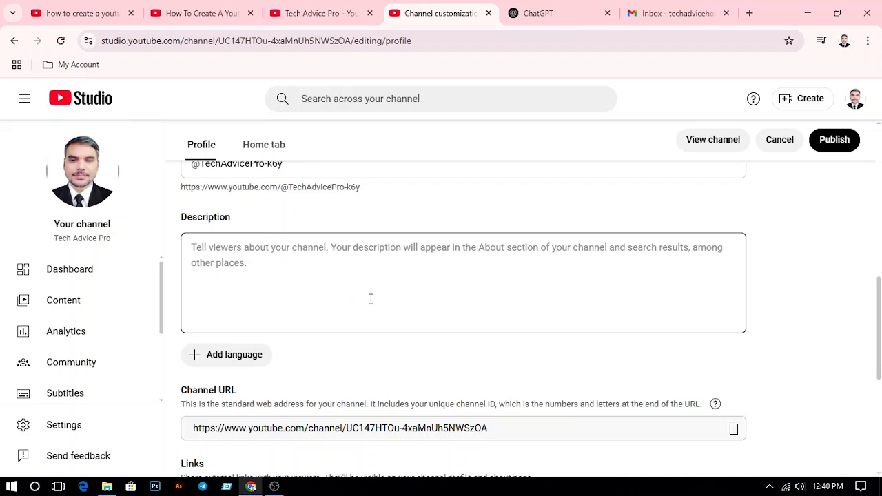
scroll(370, 299, up, 2)
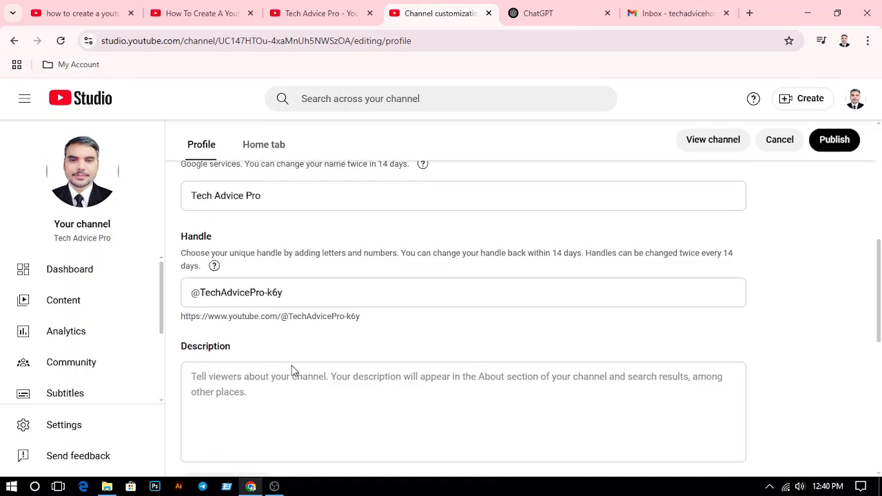
scroll(249, 375, down, 2)
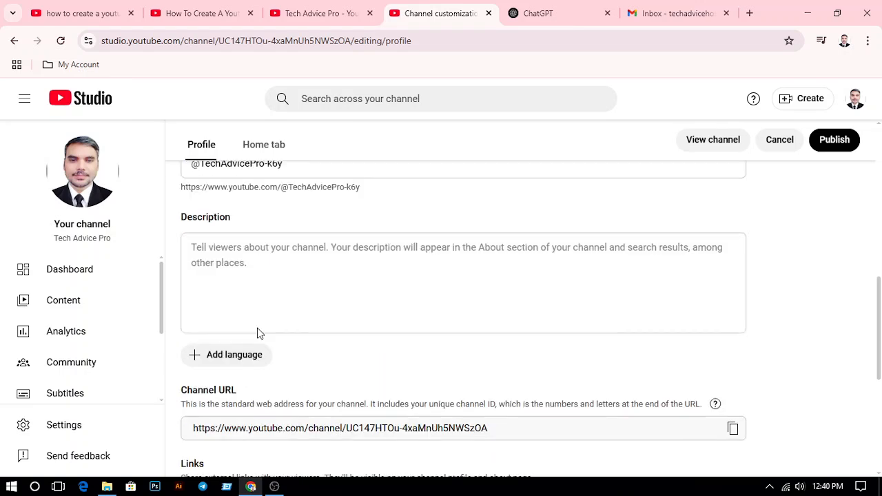
click(281, 258)
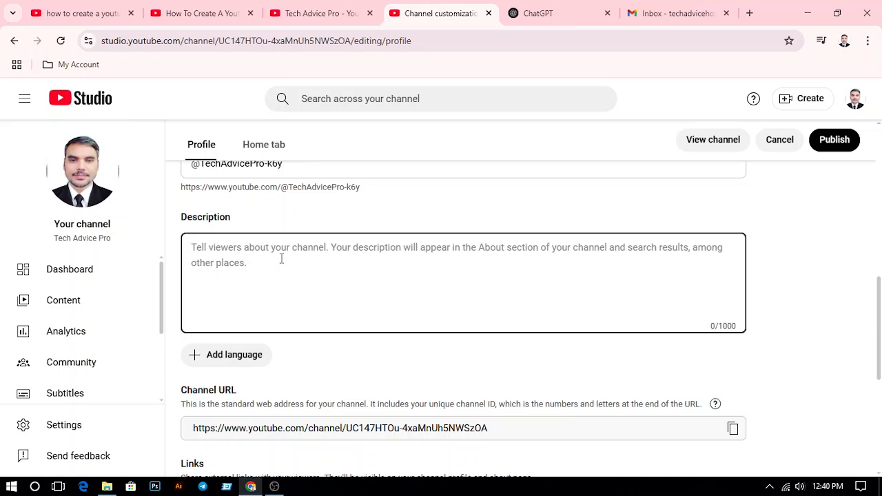
text(Welcome to my chaa)
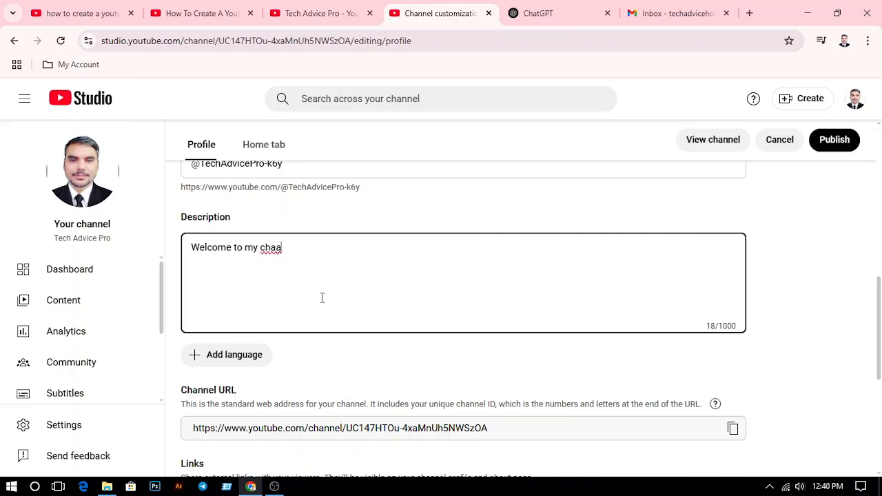
key(BackSpace)
- Scroll through the Profile tab to review the new description
scroll(354, 298, down, 3)
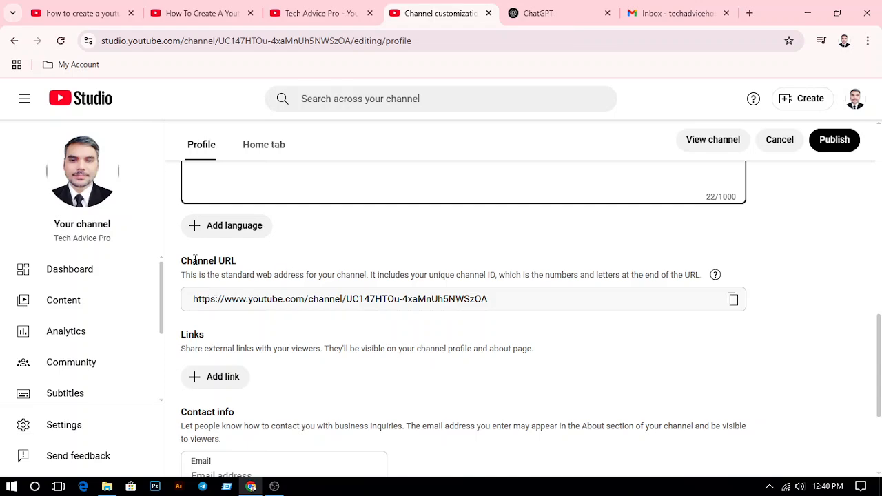
scroll(250, 332, down, 4)
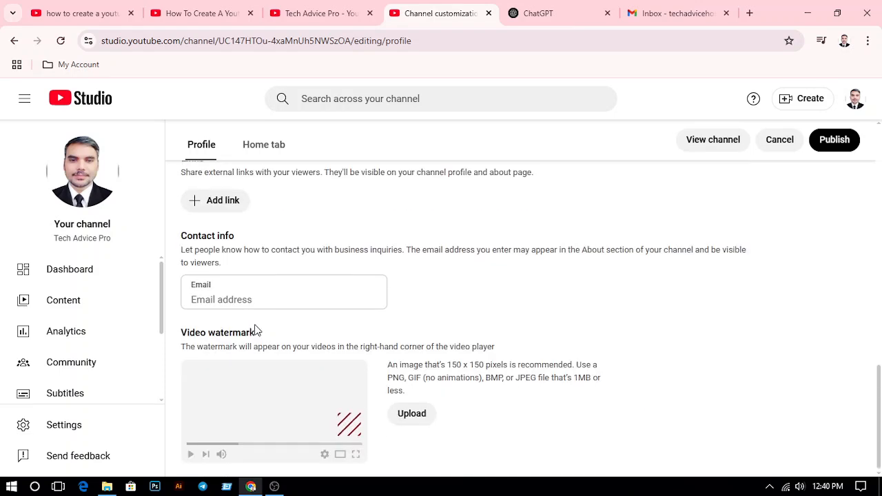
scroll(762, 277, up, 3)
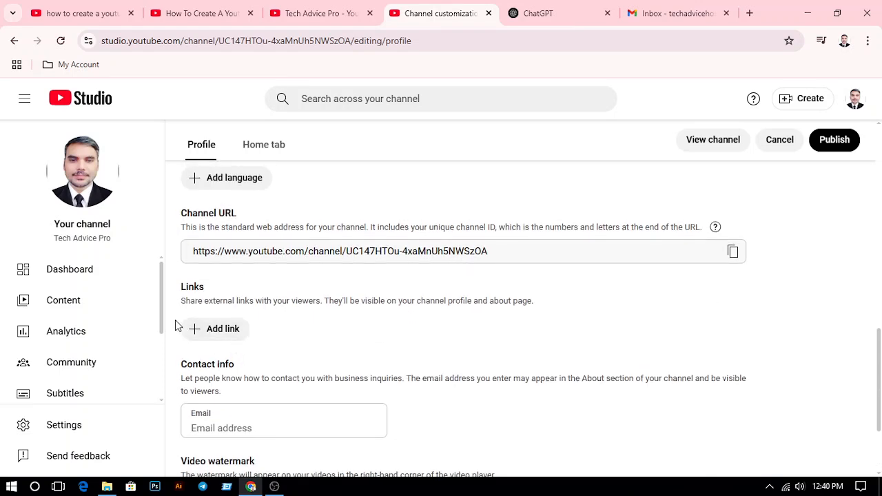
scroll(319, 334, down, 3)
scroll(329, 226, up, 3)
scroll(357, 317, down, 1)
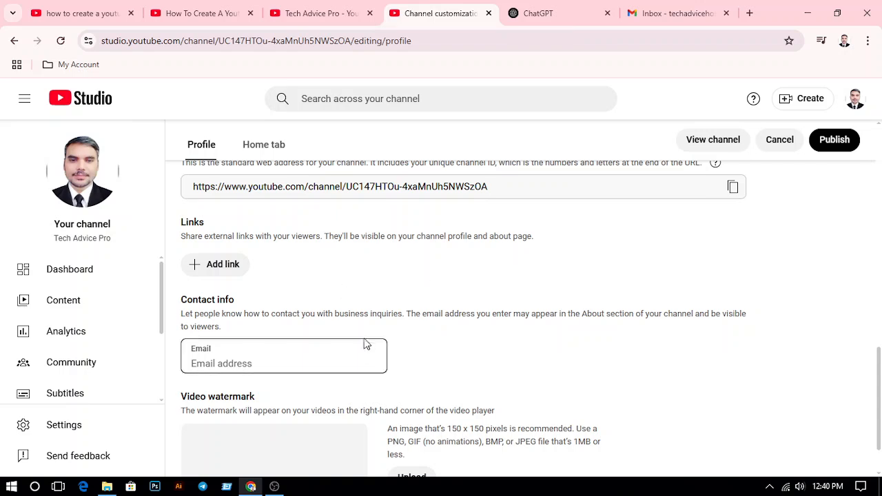
- Upload Tech-Advice-Logo.jpg as the video watermark
scroll(259, 312, down, 1)
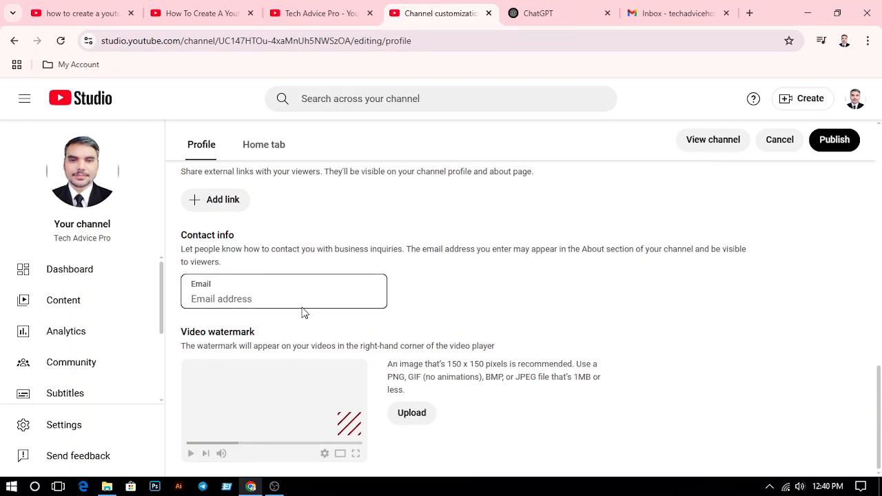
click(411, 415)
click(238, 129)
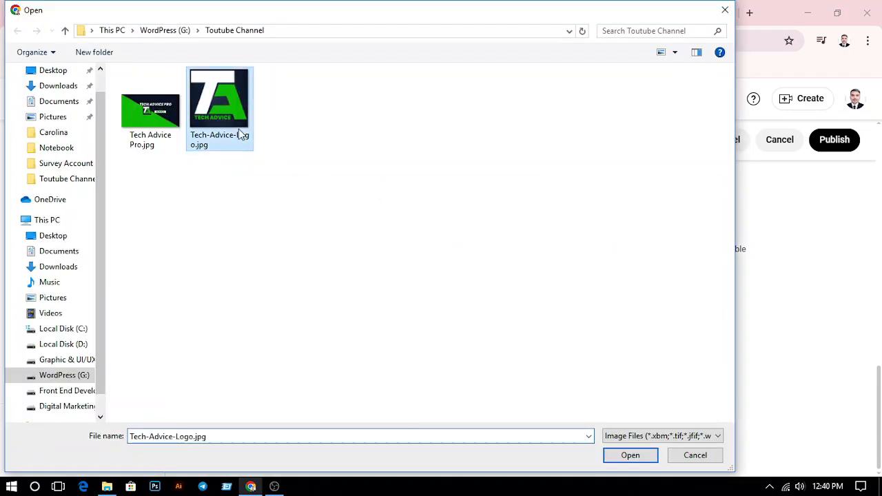
click(623, 458)
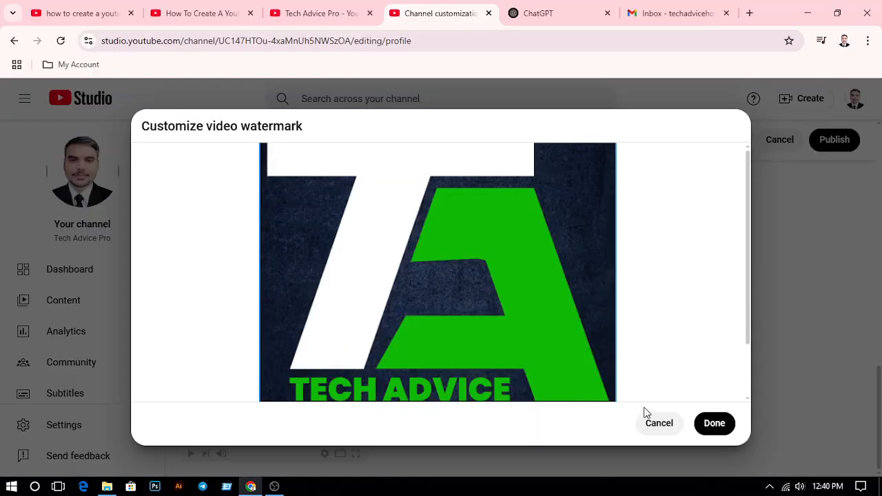
click(723, 428)
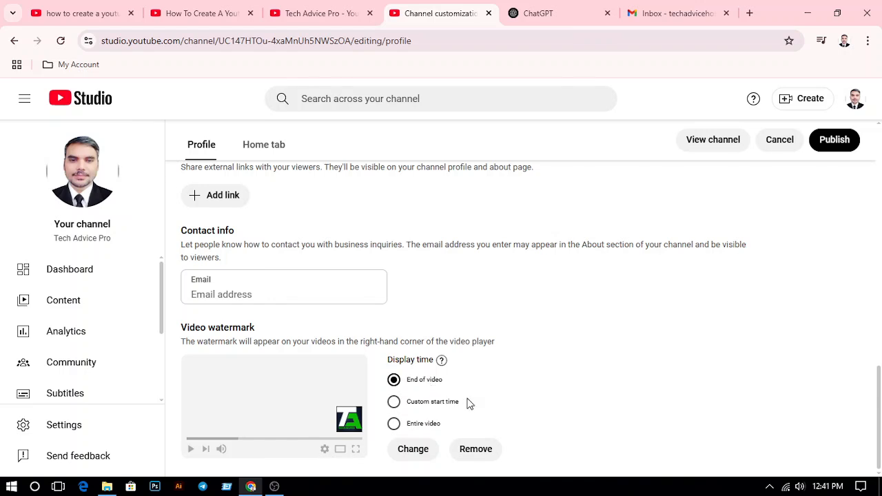
- Set the watermark display time to Entire video, then go to the Home tab
click(409, 402)
scroll(484, 411, down, 1)
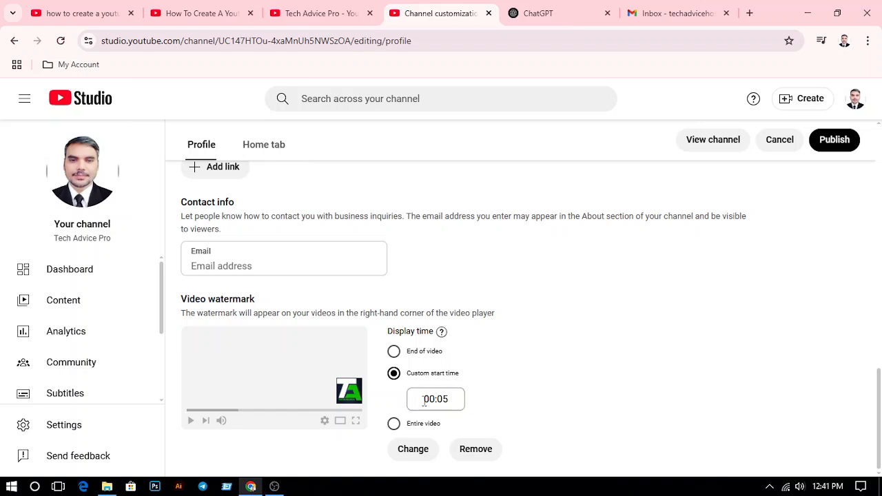
click(394, 351)
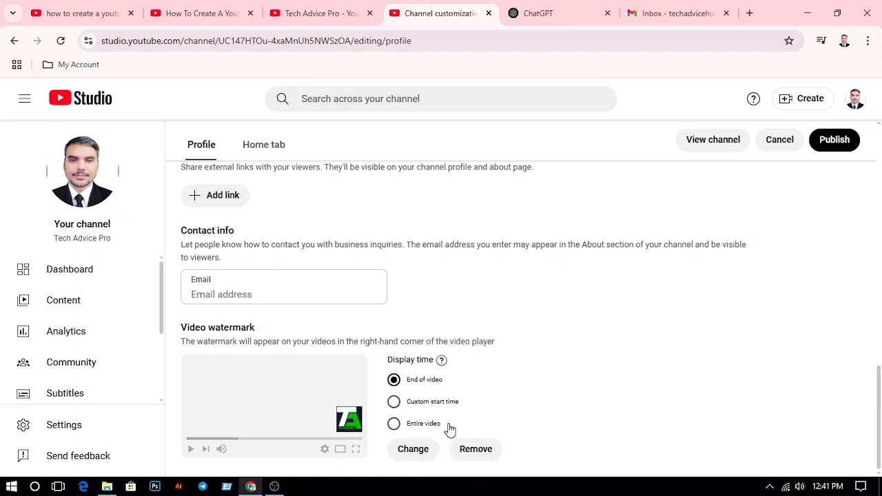
click(395, 428)
scroll(562, 358, up, 10)
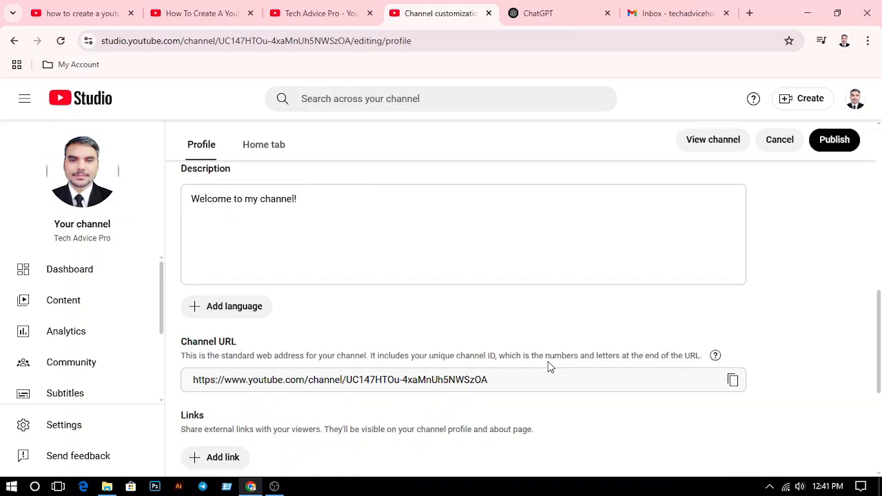
scroll(434, 369, up, 2)
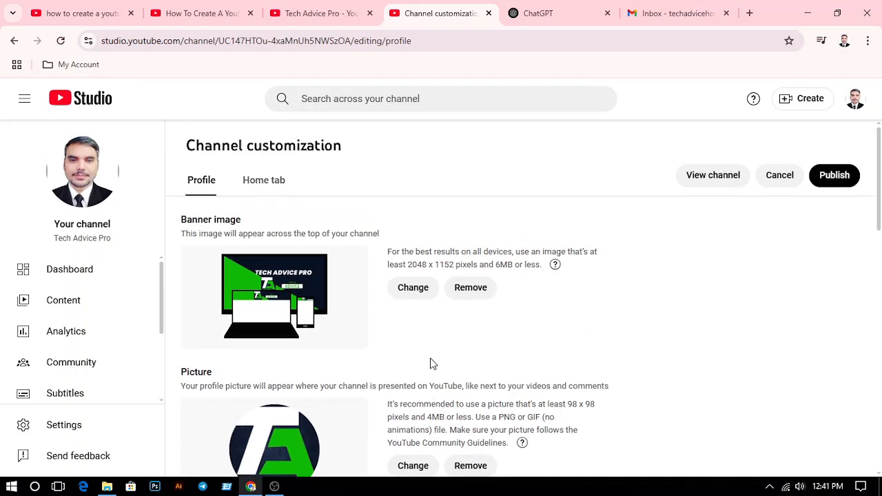
click(258, 195)
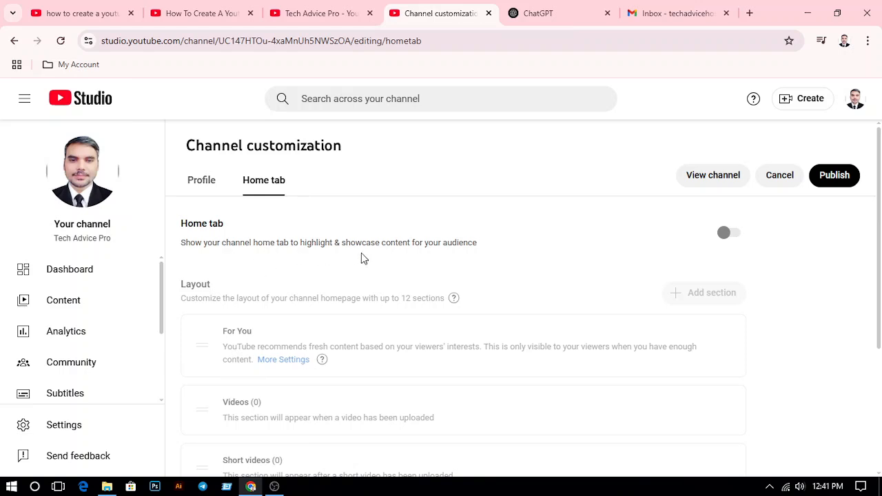
- Turn on the Home tab and review its For You, Videos, Shorts, live streams and playlists sections
click(724, 234)
scroll(512, 280, down, 2)
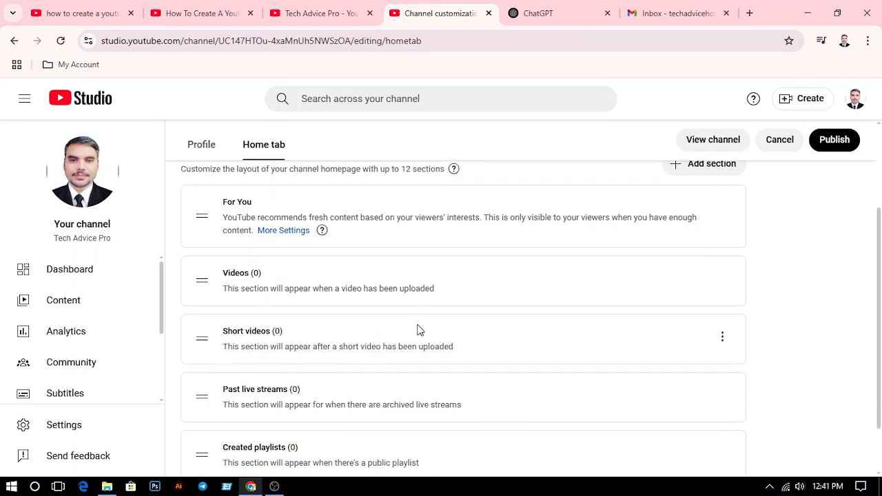
scroll(417, 331, down, 1)
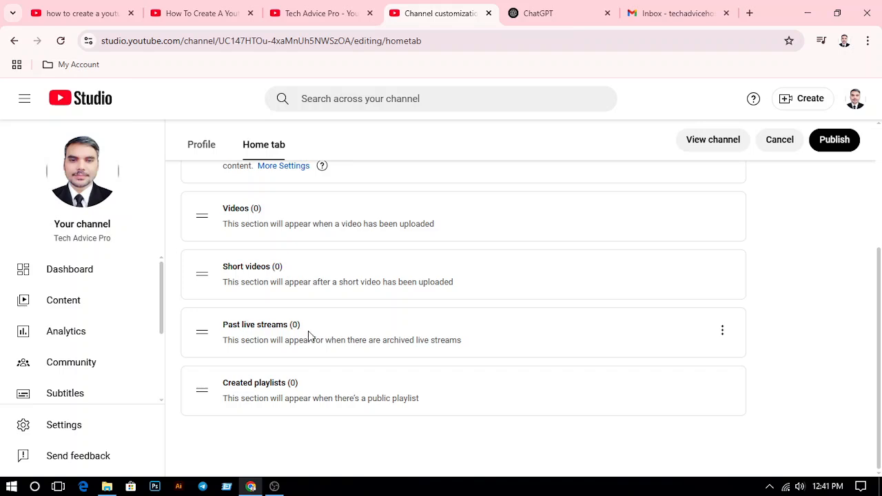
scroll(237, 289, up, 1)
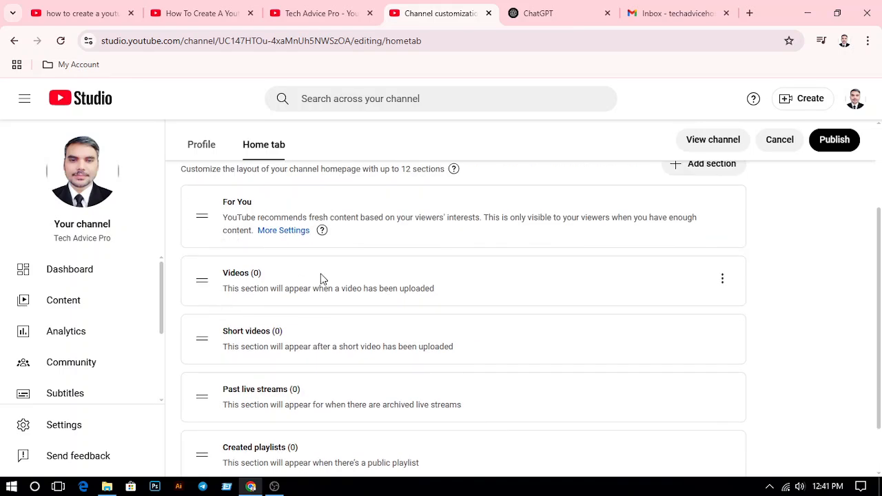
scroll(321, 274, up, 1)
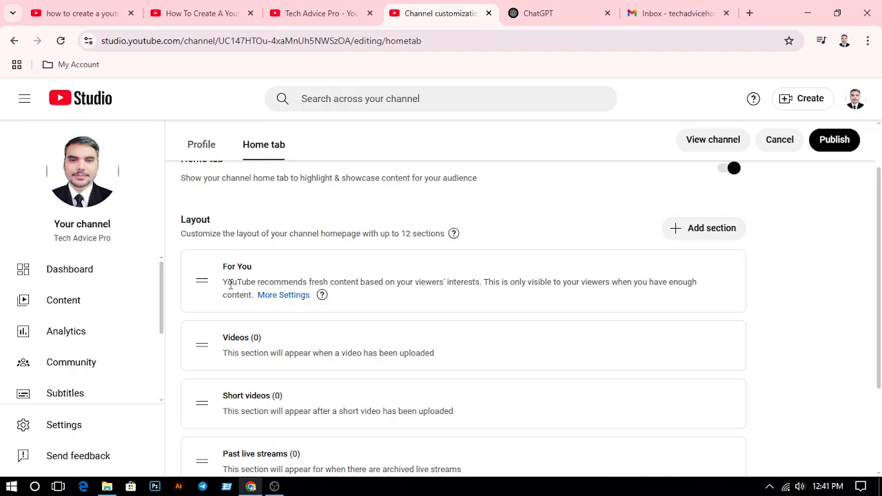
scroll(303, 349, down, 1)
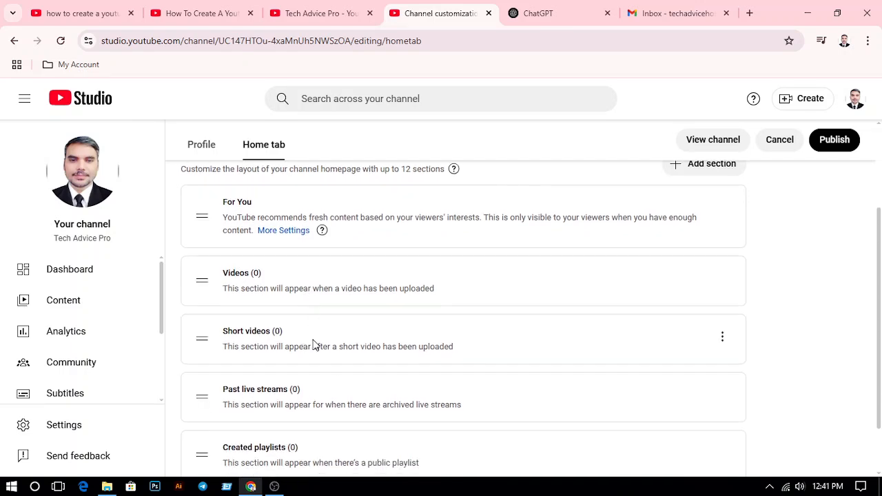
drag(223, 274, 279, 277)
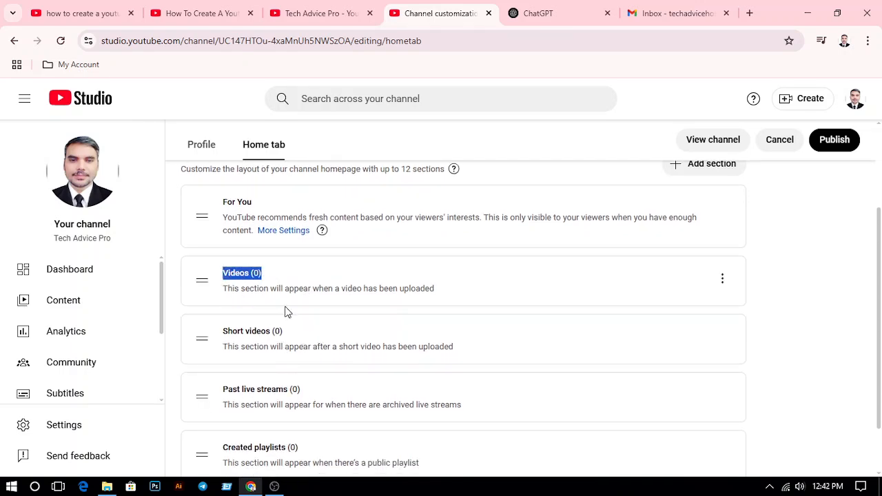
drag(221, 332, 279, 333)
scroll(321, 384, down, 1)
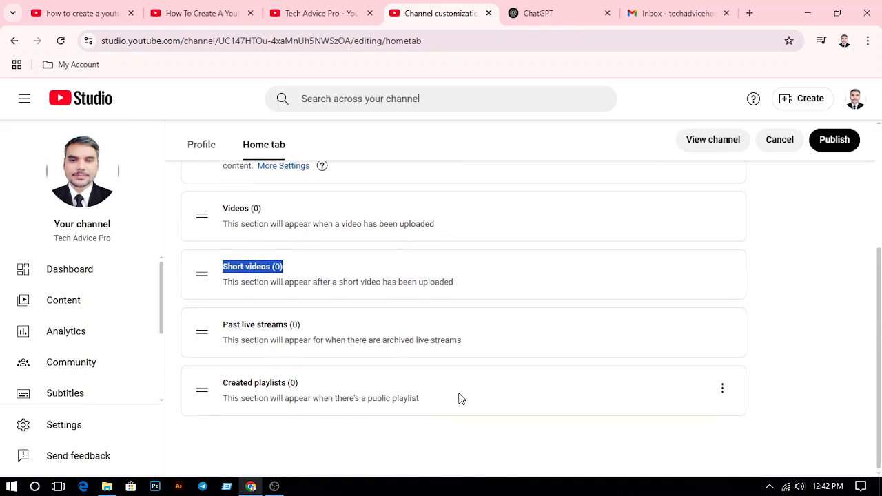
scroll(572, 352, up, 3)
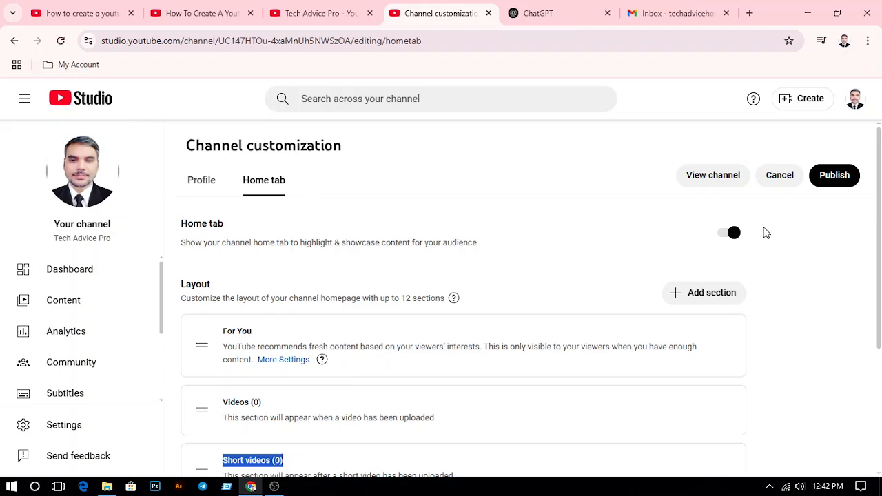
- Return to the Profile tab and use View channel to open the public Tech Advice Pro page
click(208, 187)
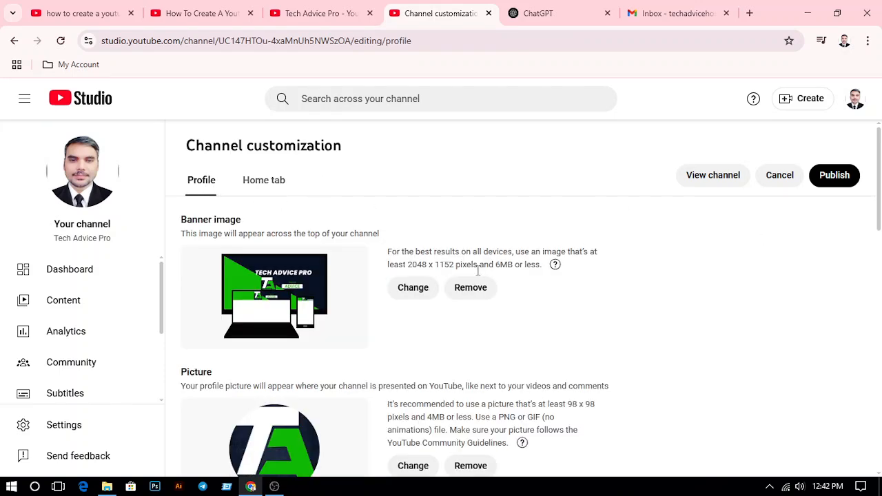
scroll(592, 402, down, 6)
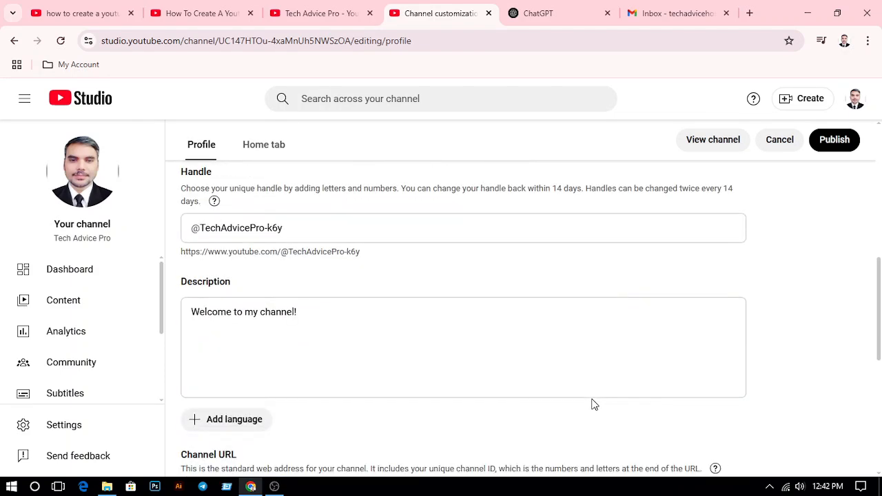
scroll(591, 403, up, 6)
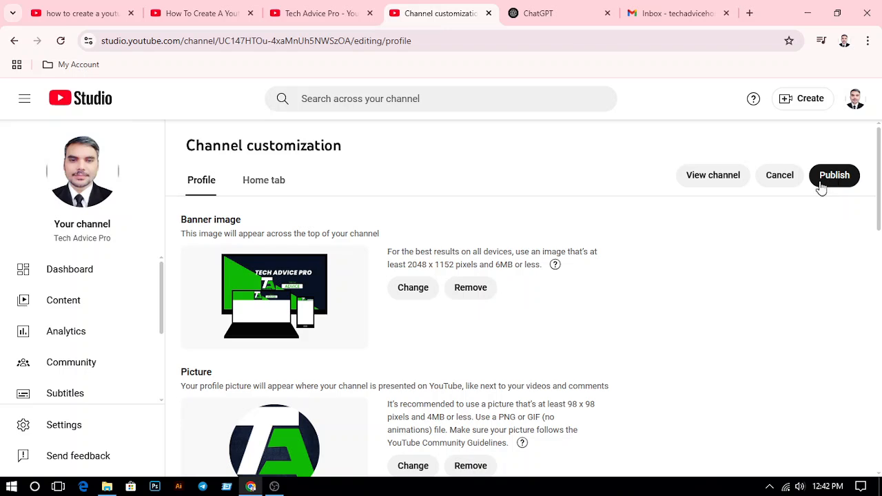
right_click(730, 186)
click(729, 177)
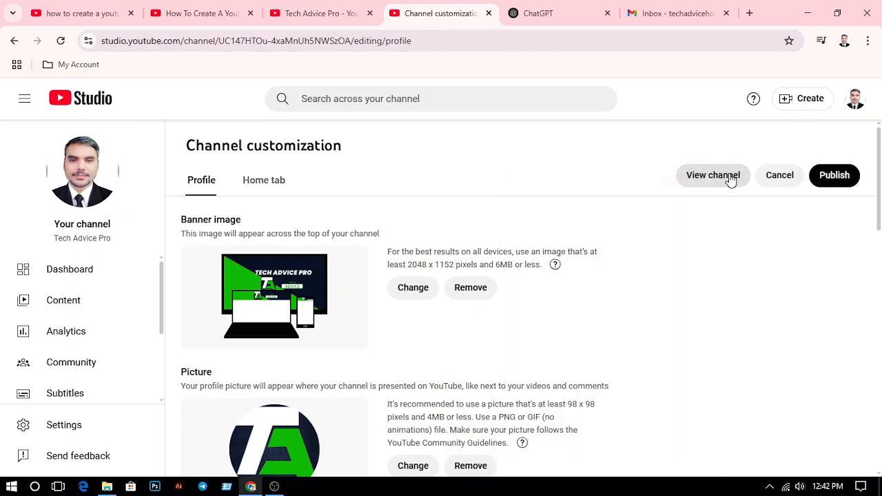
click(728, 177)
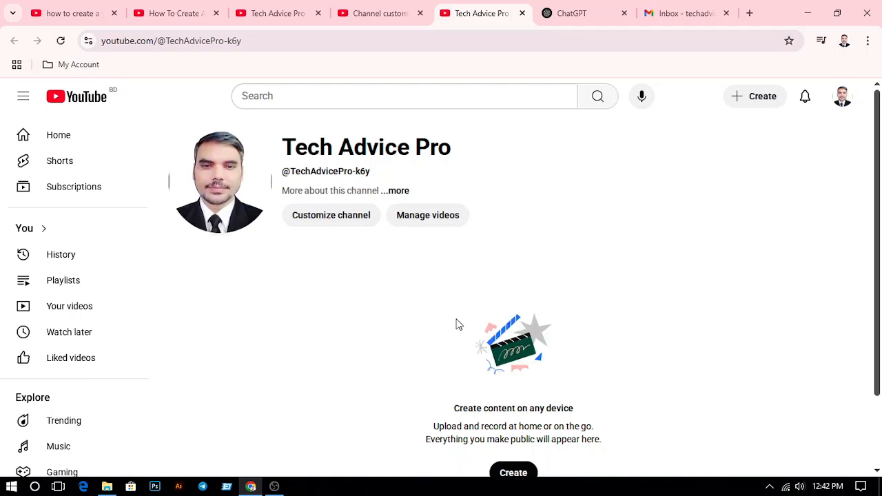
scroll(468, 310, down, 2)
scroll(476, 299, up, 2)
- Return to Channel customization and review the banner, picture and description fields
click(423, 8)
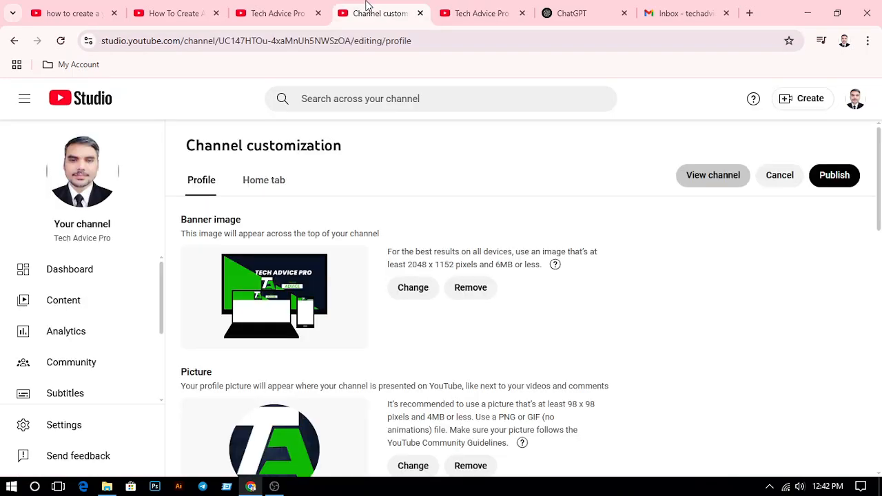
scroll(558, 341, down, 4)
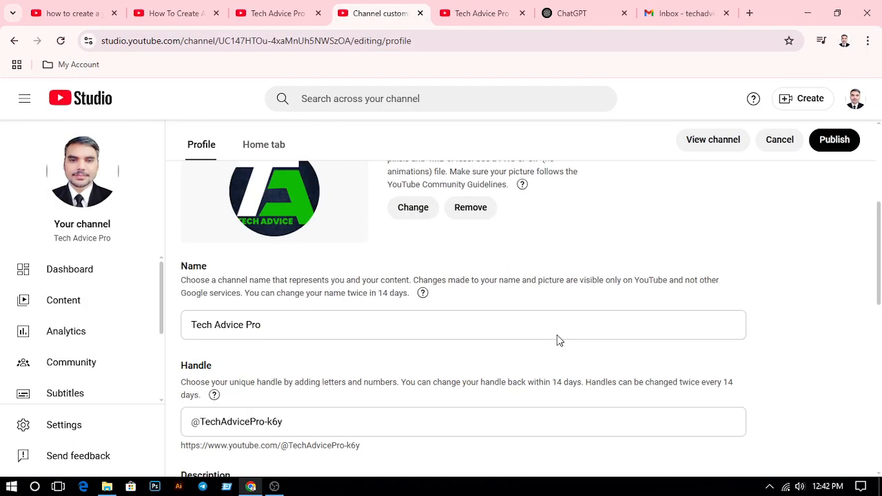
scroll(557, 335, down, 3)
scroll(558, 335, down, 3)
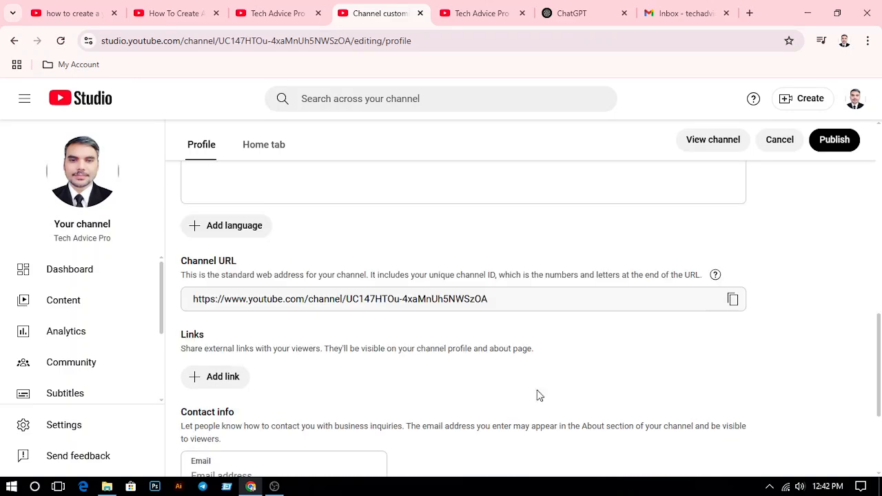
scroll(369, 387, down, 2)
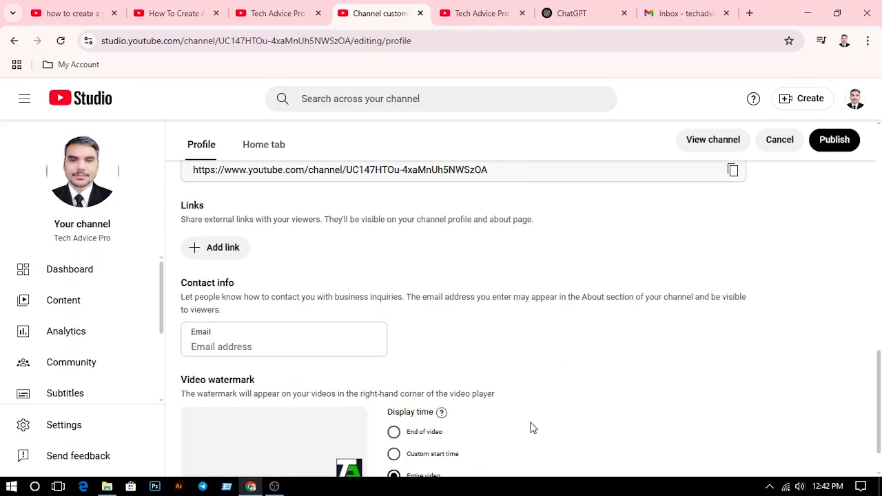
scroll(530, 427, down, 1)
scroll(530, 423, up, 8)
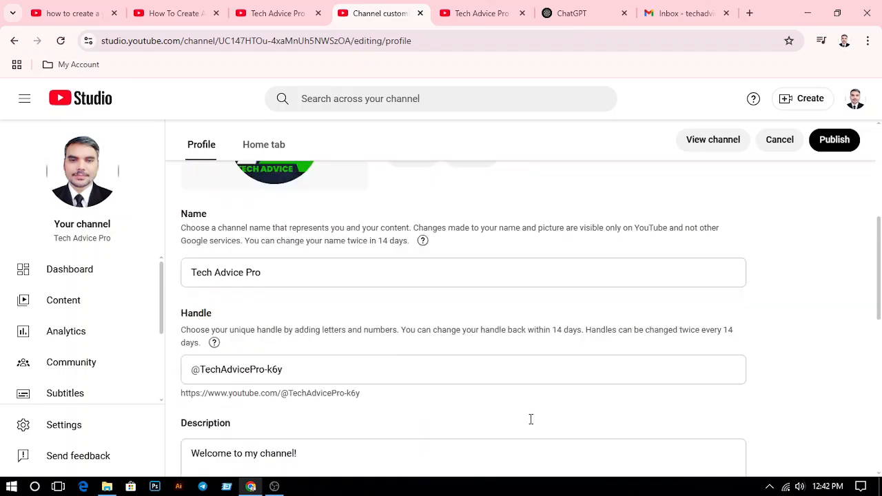
scroll(530, 424, up, 3)
scroll(531, 419, up, 2)
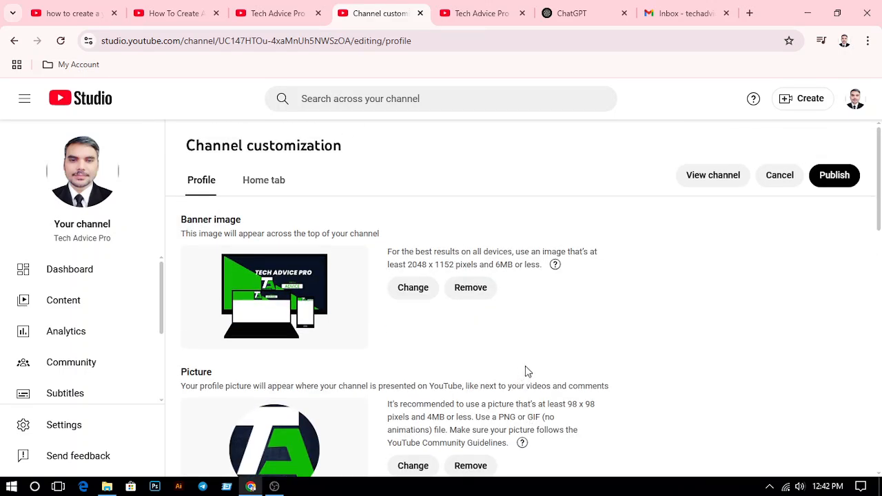
- Publish the customization changes and look over the published profile
click(836, 178)
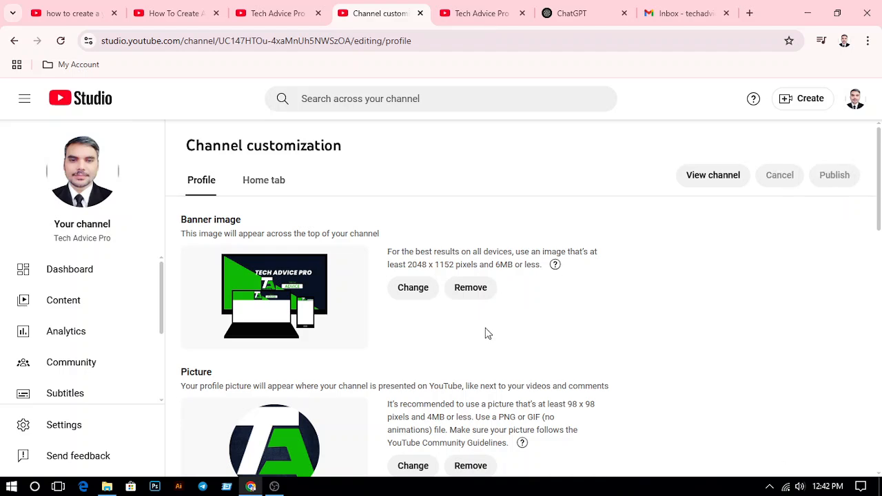
scroll(624, 276, down, 3)
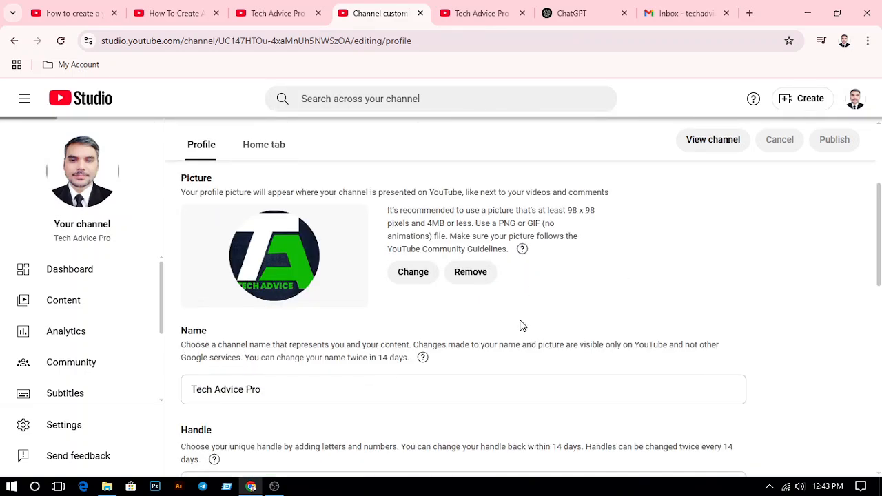
scroll(522, 325, up, 3)
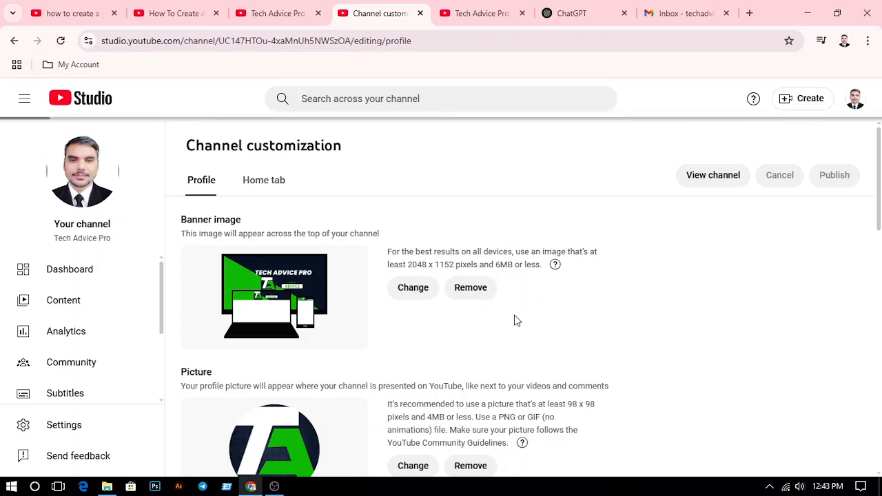
scroll(487, 299, down, 6)
scroll(486, 299, down, 2)
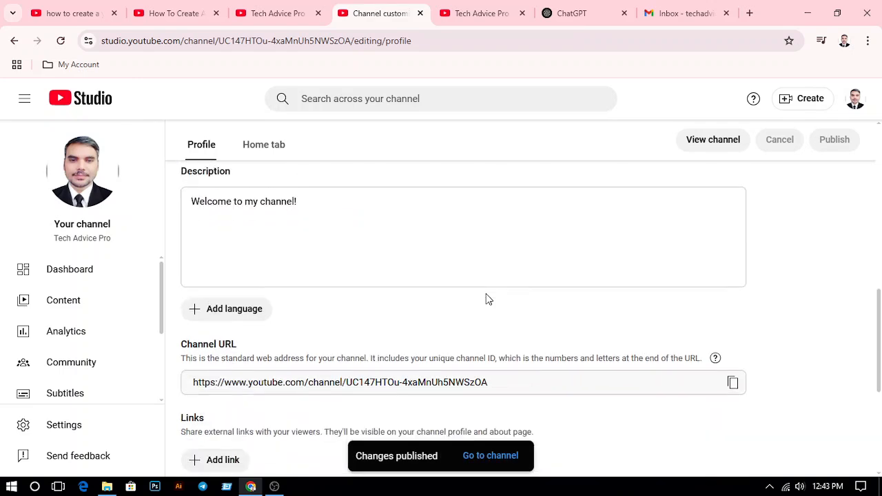
scroll(486, 299, up, 10)
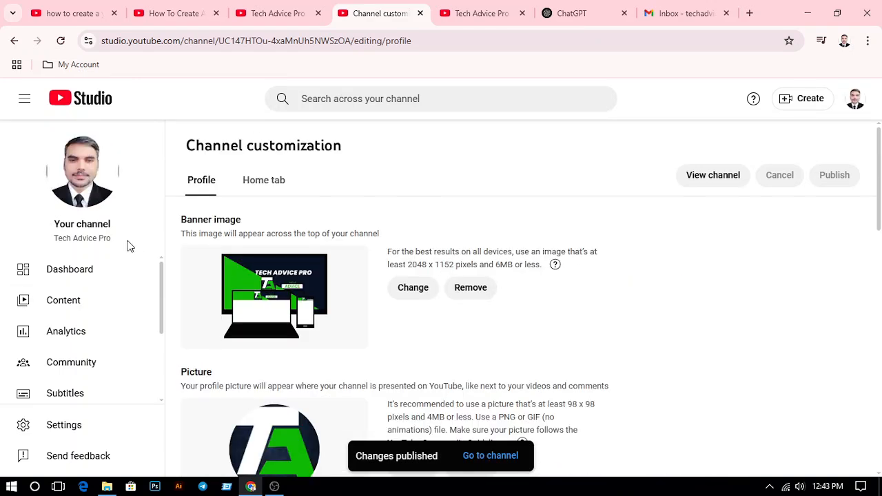
scroll(569, 246, down, 3)
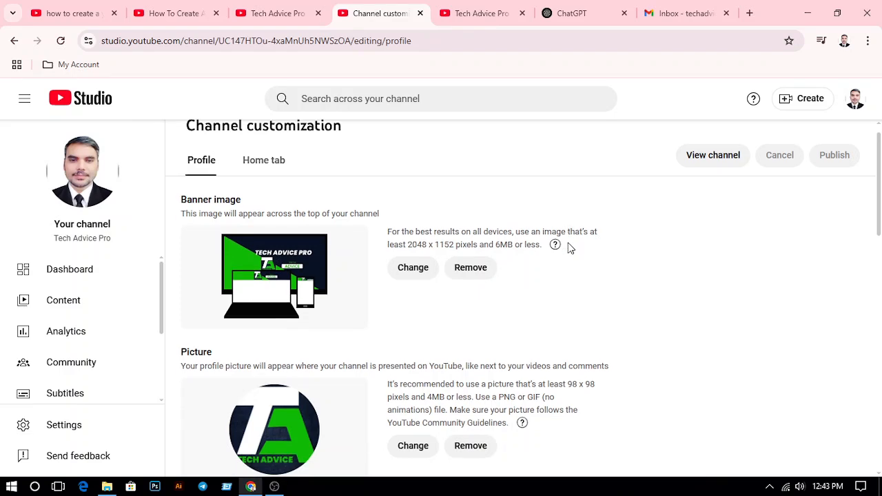
- View the public channel page with its new logo, then go to YouTube Studio from the account menu
click(485, 13)
click(61, 41)
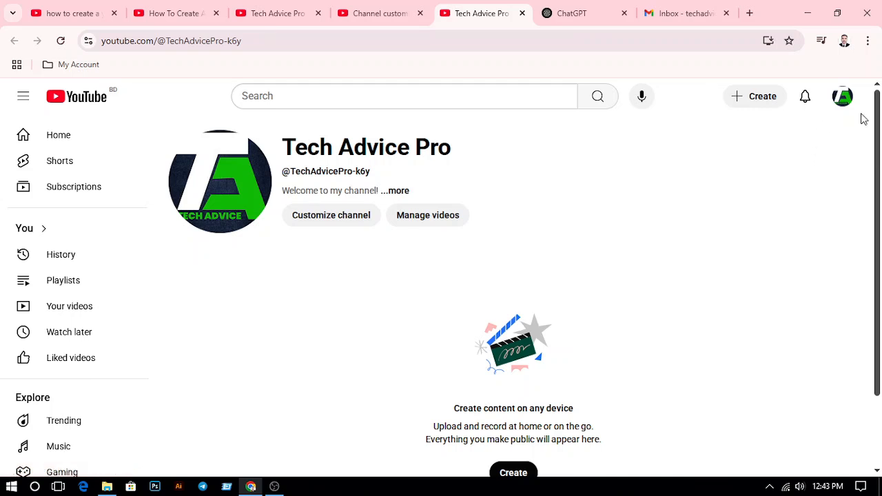
scroll(61, 331, down, 3)
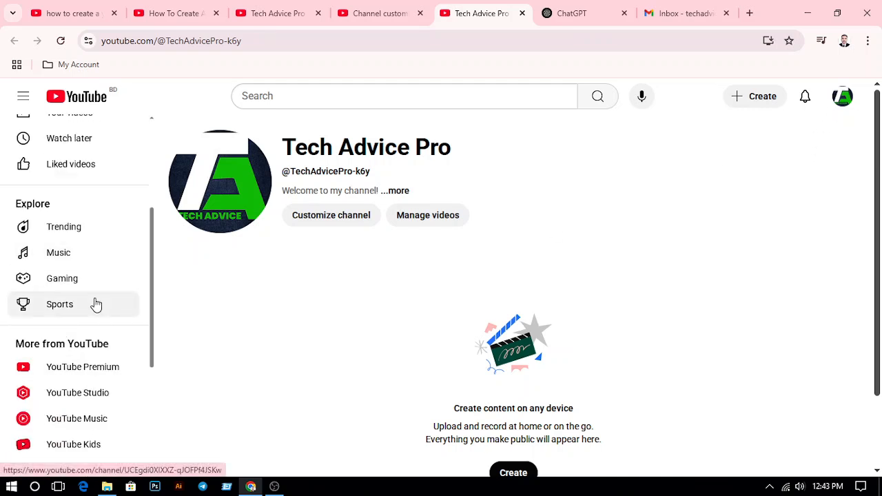
scroll(96, 303, up, 5)
click(841, 98)
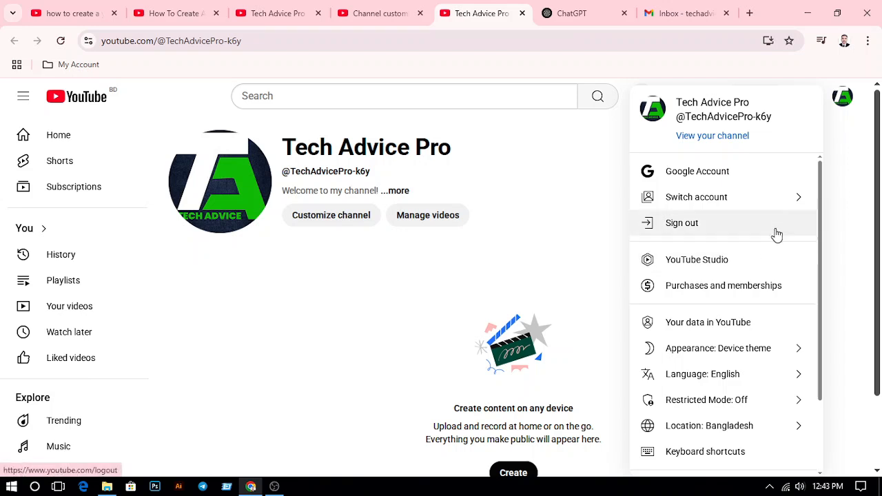
click(724, 263)
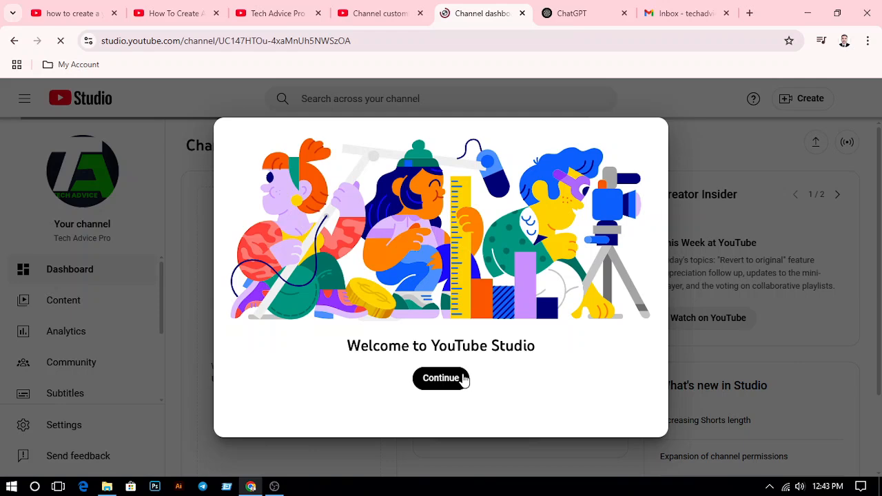
- Dismiss the Studio welcome message, then open Your channel in a new tab and switch to it
click(463, 378)
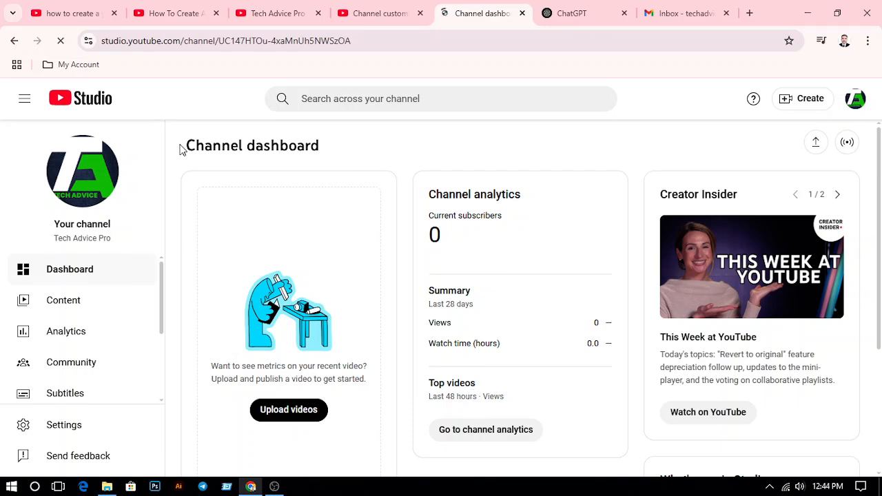
drag(181, 149, 342, 153)
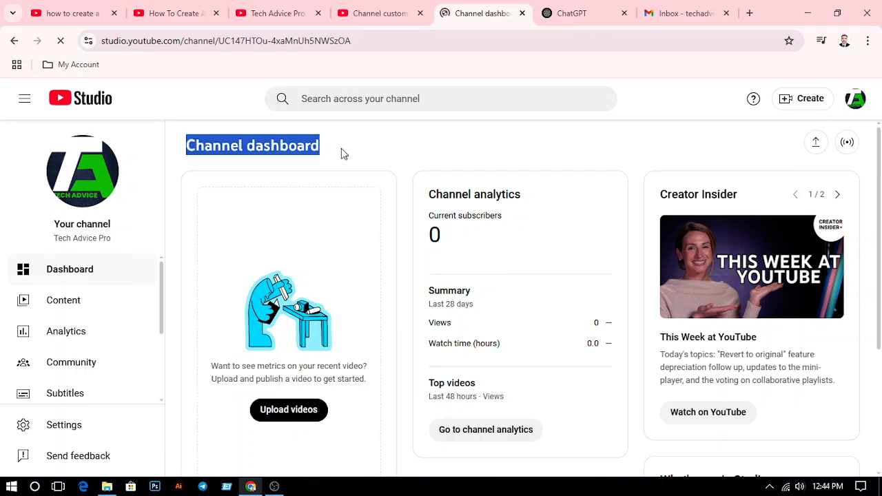
click(866, 102)
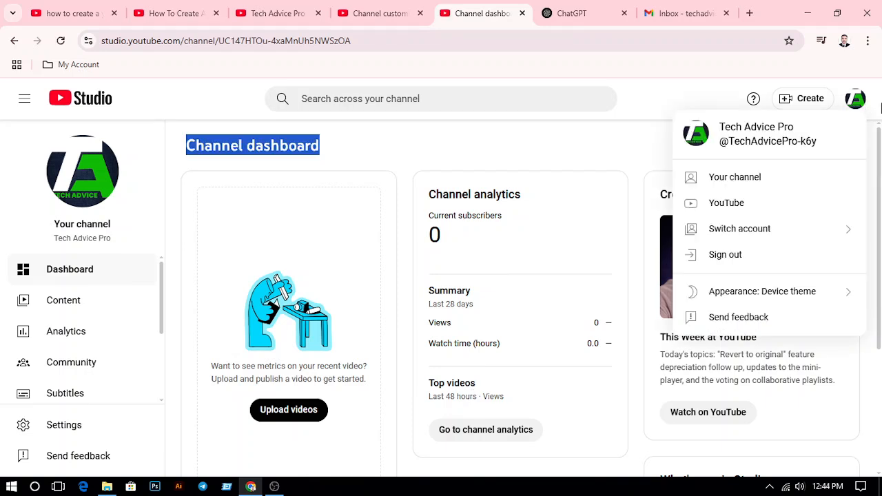
click(355, 6)
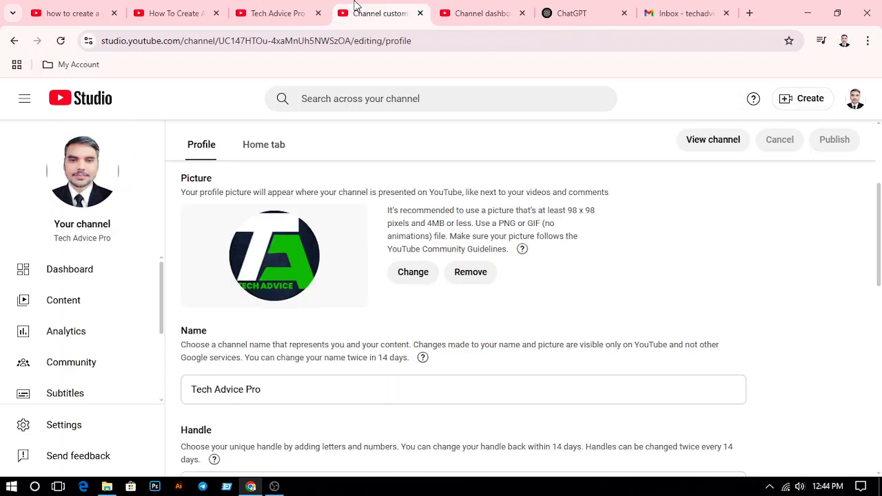
click(855, 101)
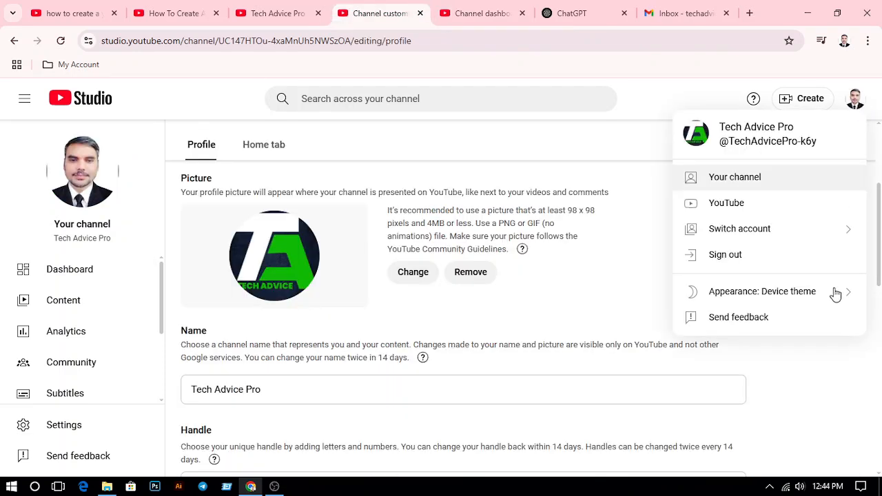
click(860, 109)
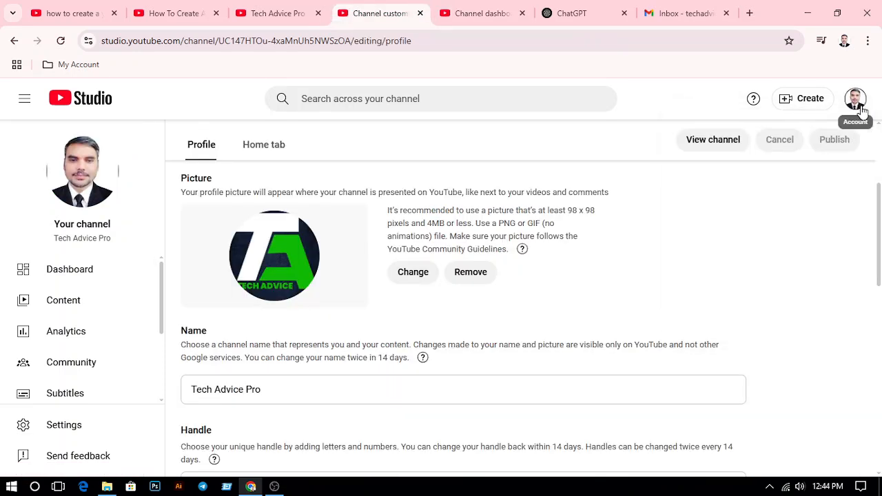
click(481, 11)
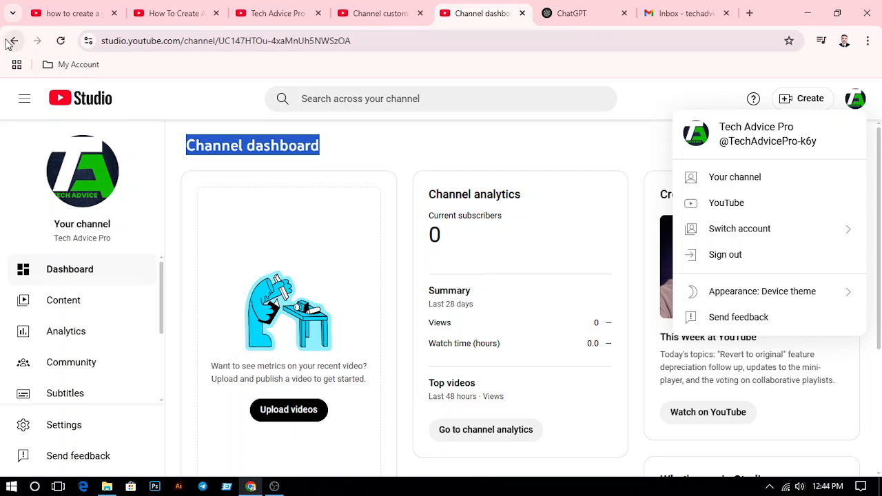
click(11, 40)
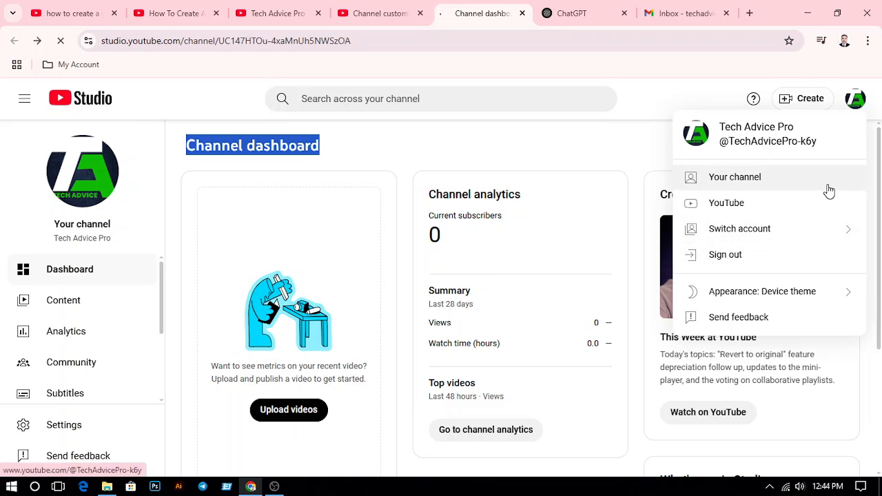
right_click(725, 185)
click(747, 191)
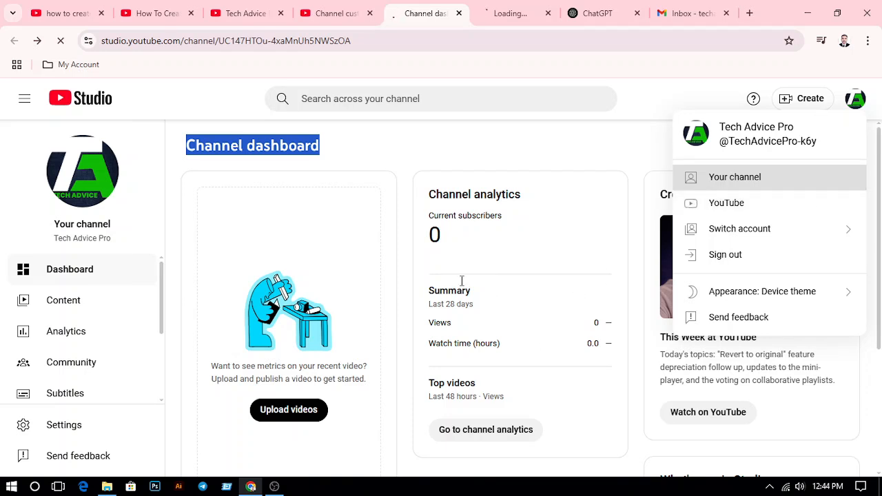
click(510, 13)
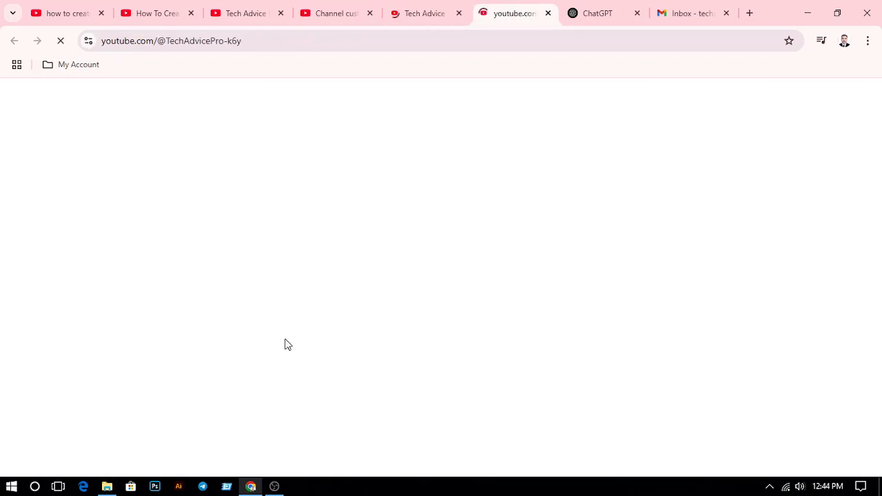